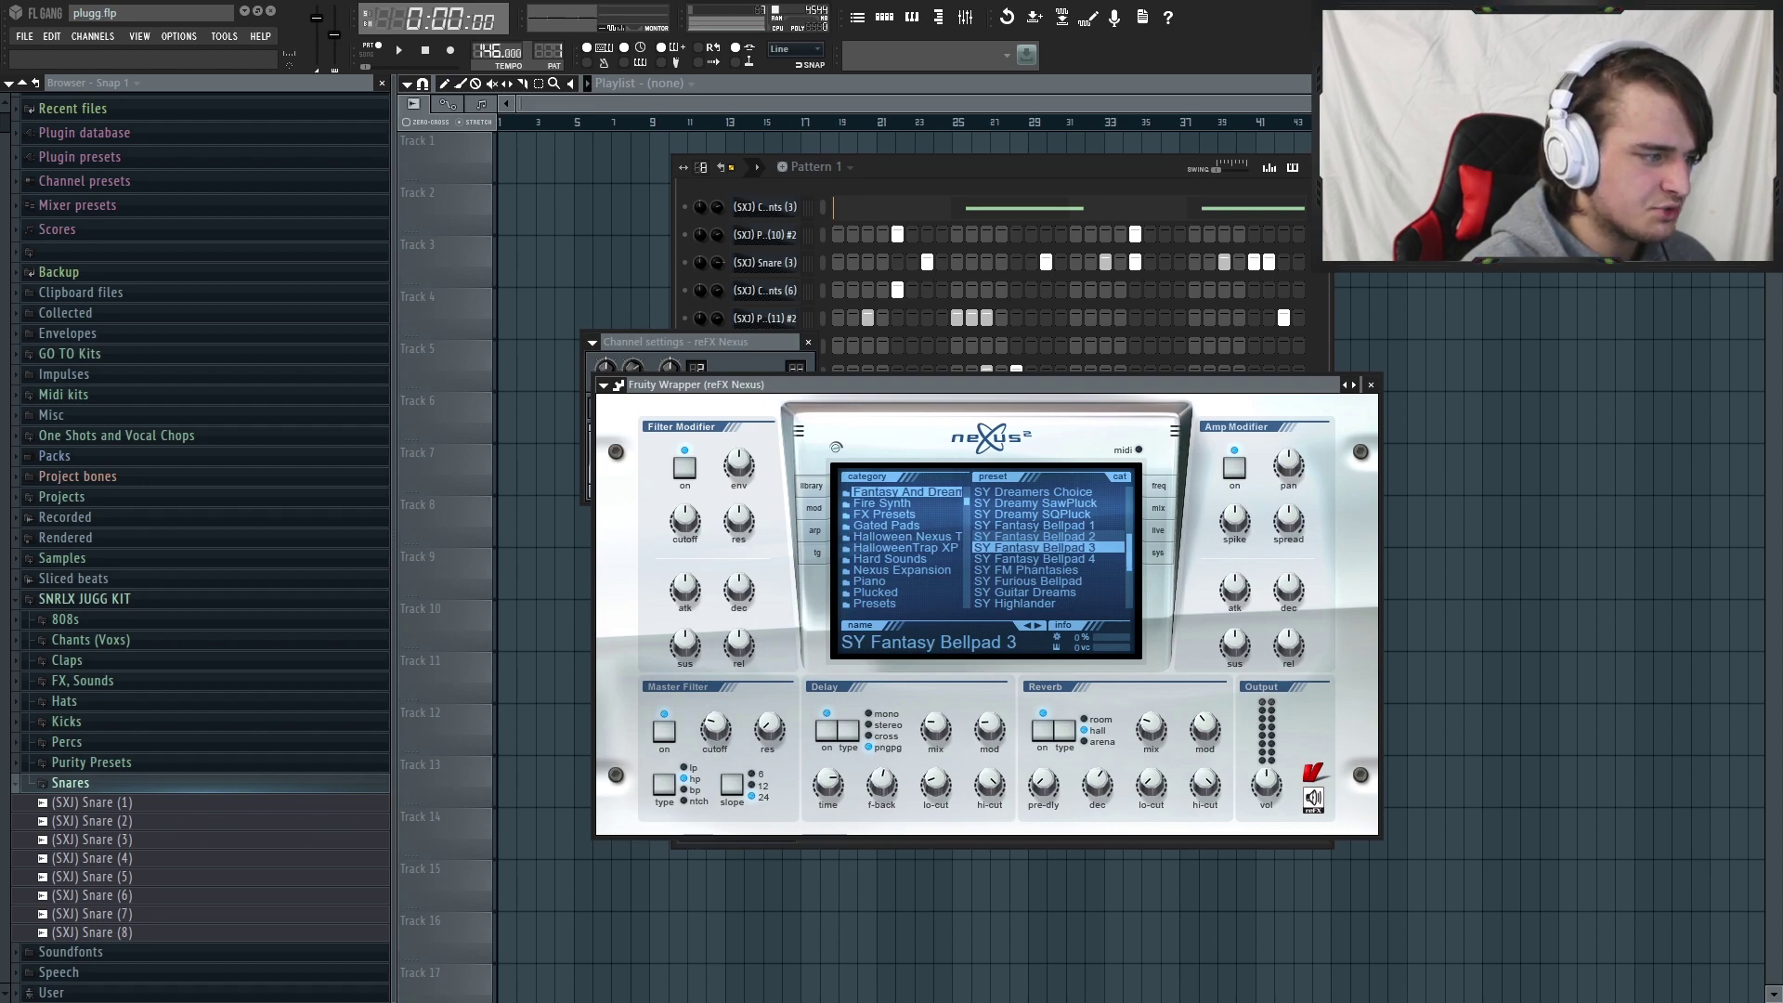
Open the Purity channel's piano roll, maximized, to show its repeating chord notes.
{"action": "key", "text": "F7"}
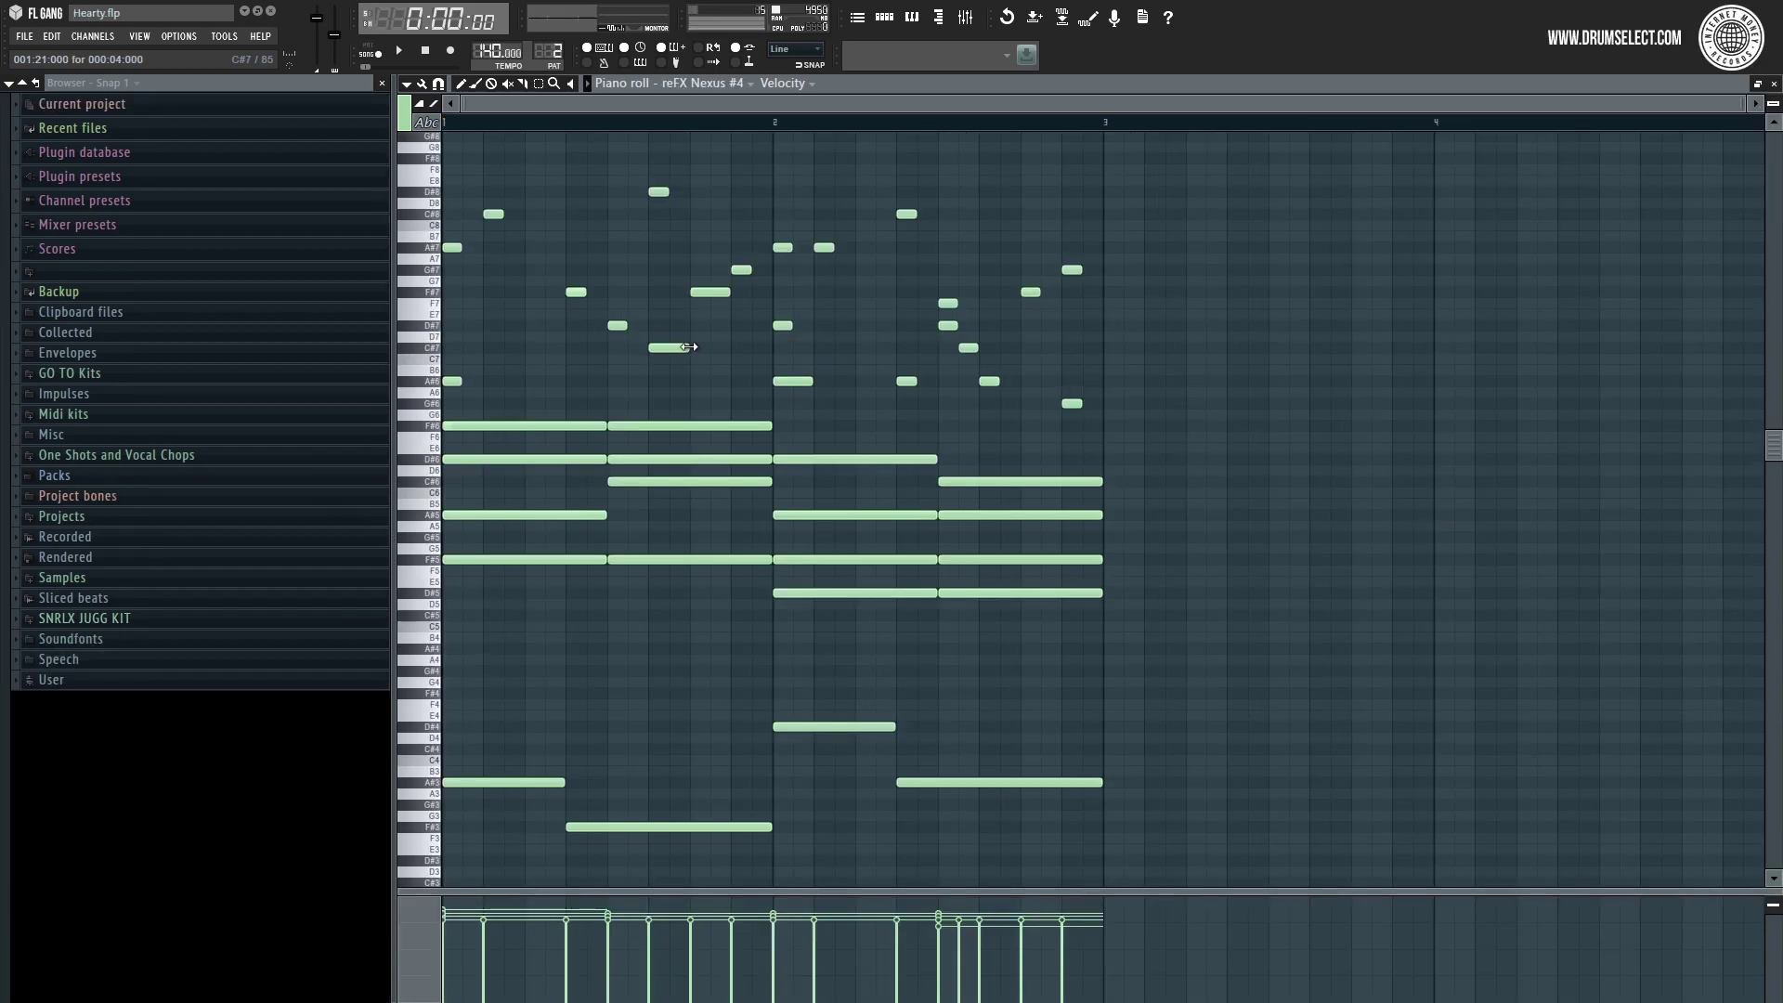
Lengthen the high C#7 note to the right.
{"action": "left_click_drag", "start_coordinate": [689, 346], "coordinate": [705, 346]}
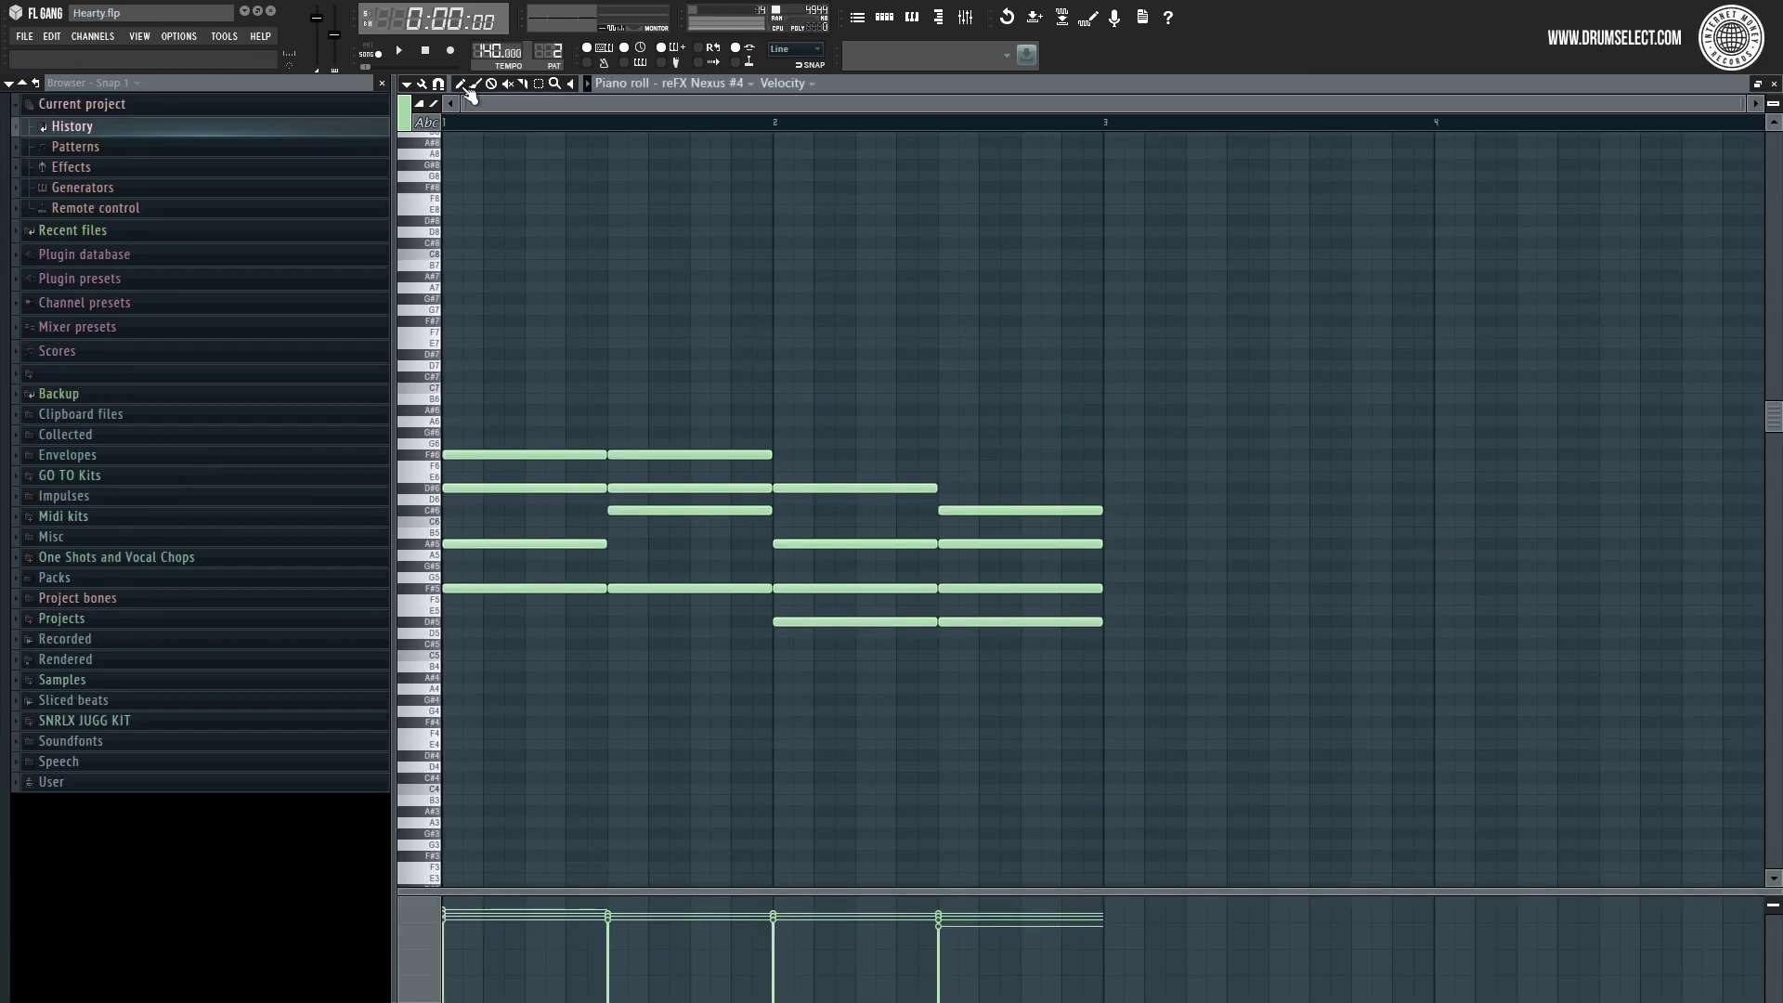
{"action": "scroll", "coordinate": [543, 50], "scroll_direction": "up", "scroll_amount": 1}
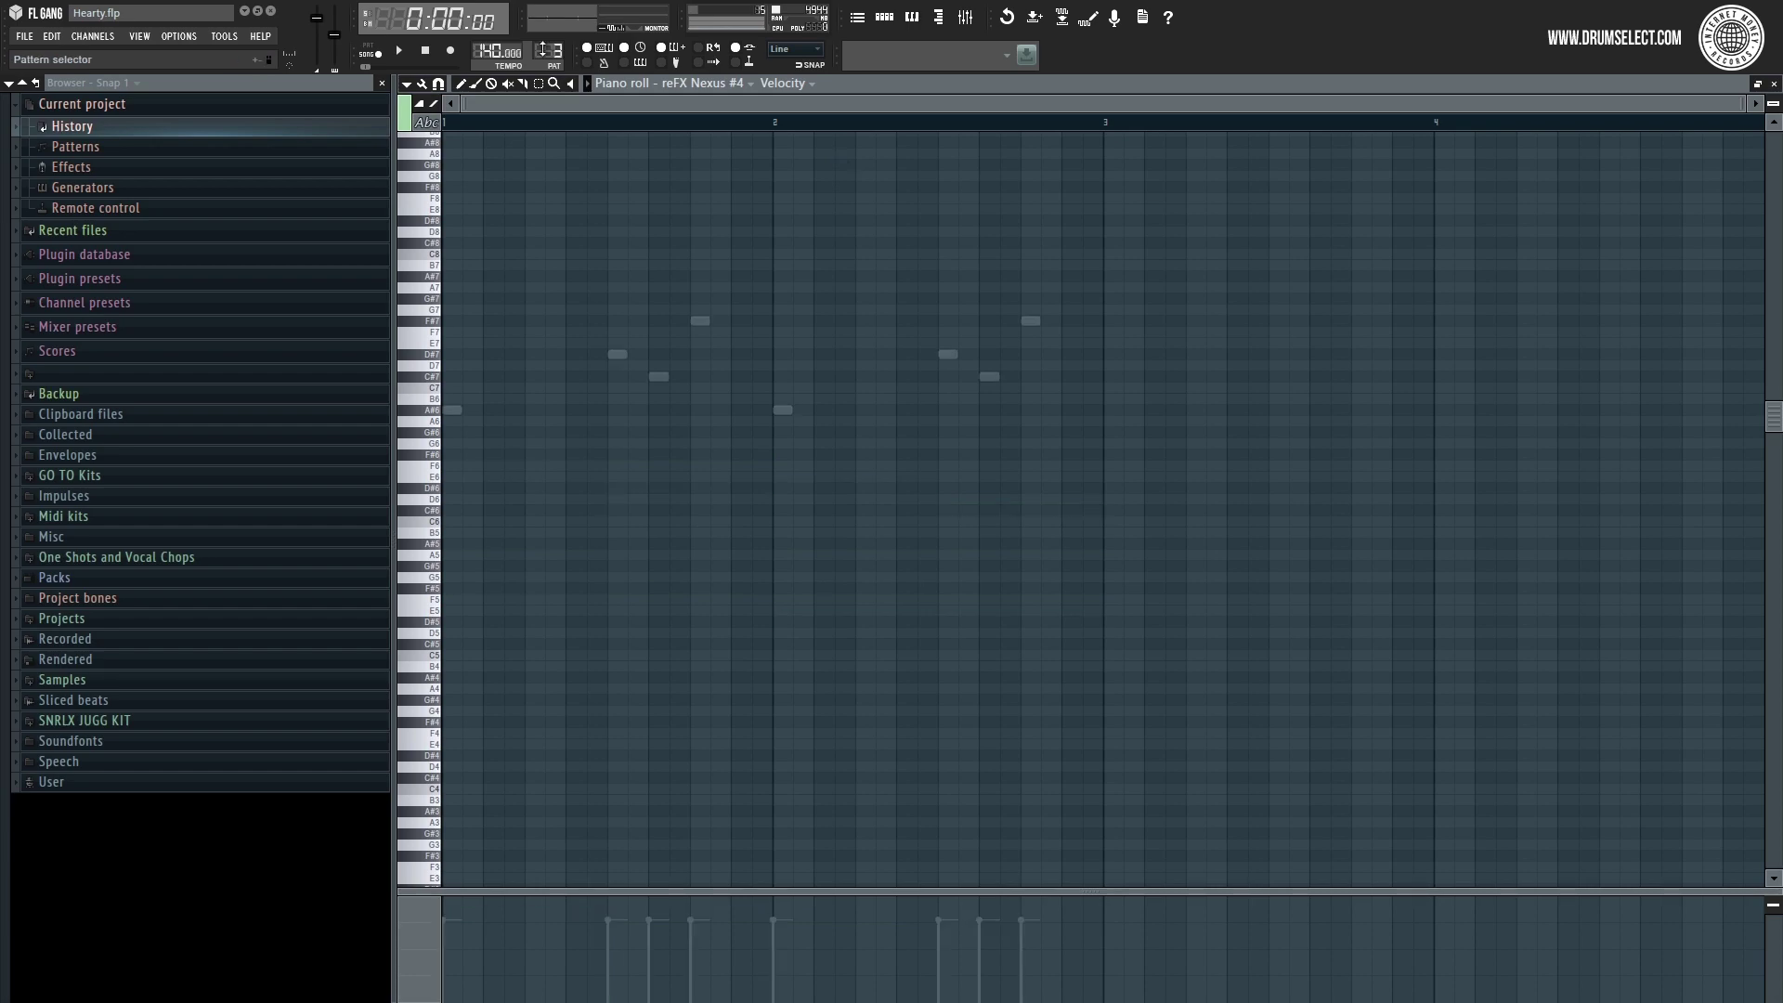
{"action": "scroll", "coordinate": [546, 50], "scroll_direction": "up", "scroll_amount": 1}
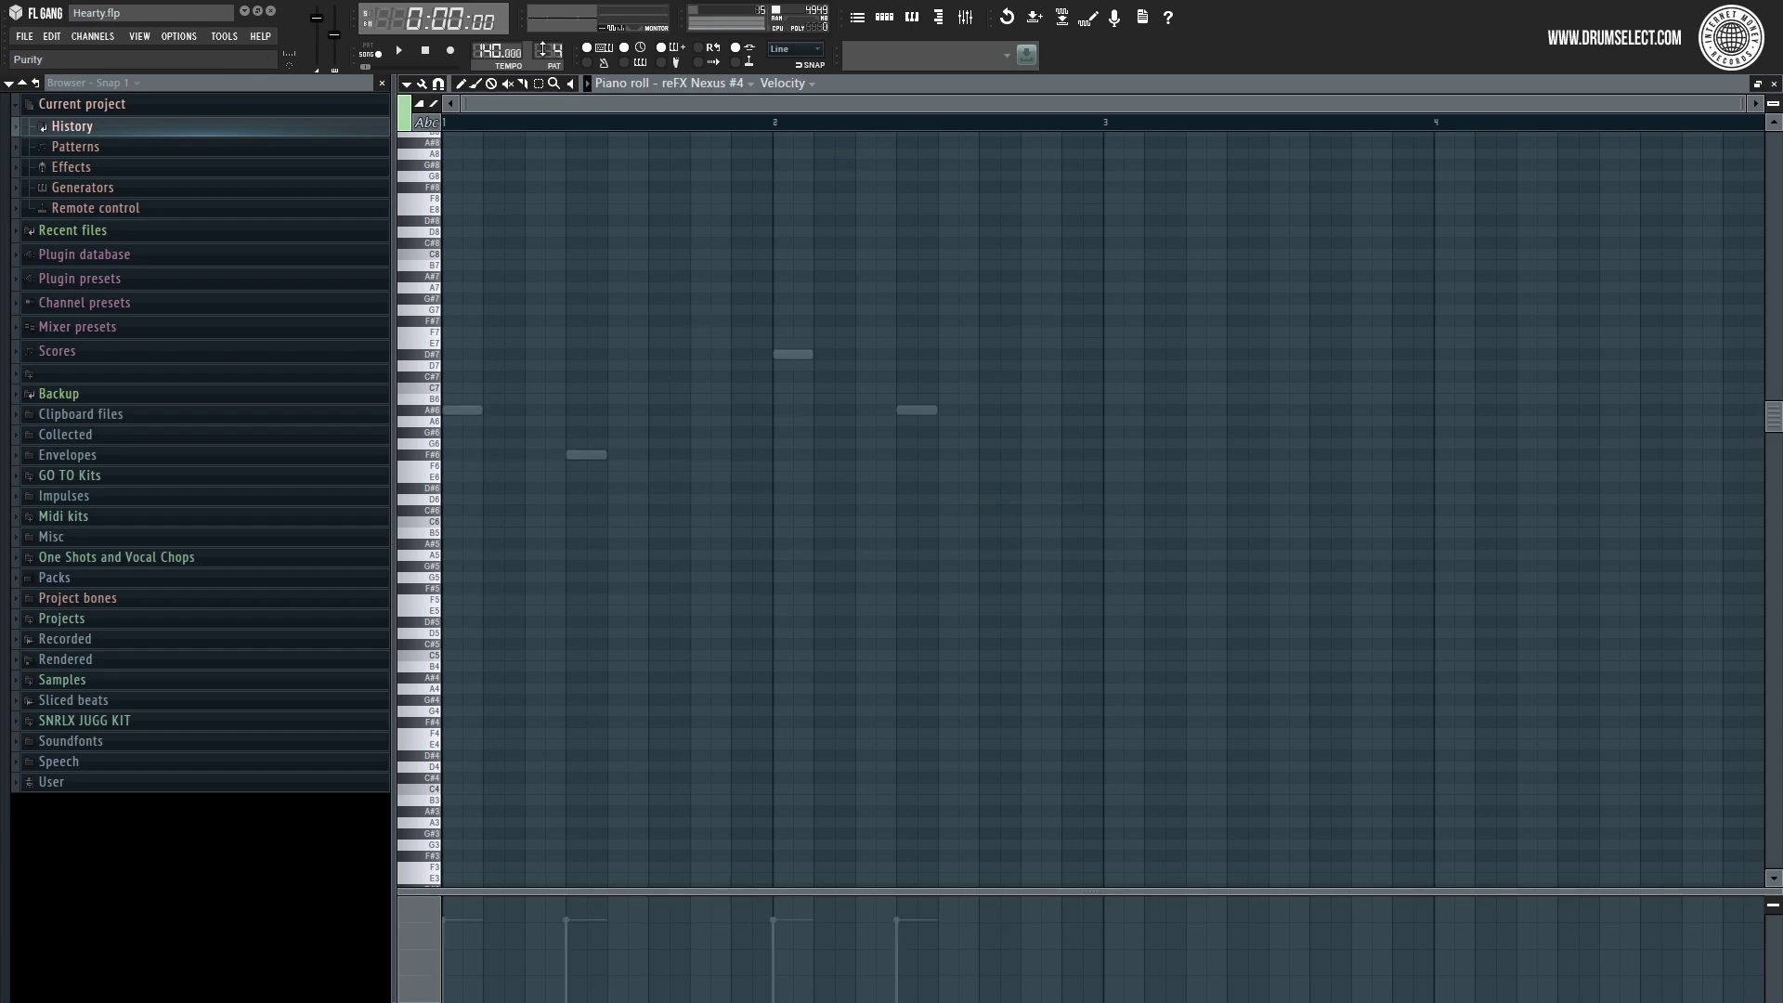
{"action": "scroll", "coordinate": [546, 50], "scroll_direction": "up", "scroll_amount": 1}
{"action": "scroll", "coordinate": [546, 51], "scroll_direction": "up", "scroll_amount": 1}
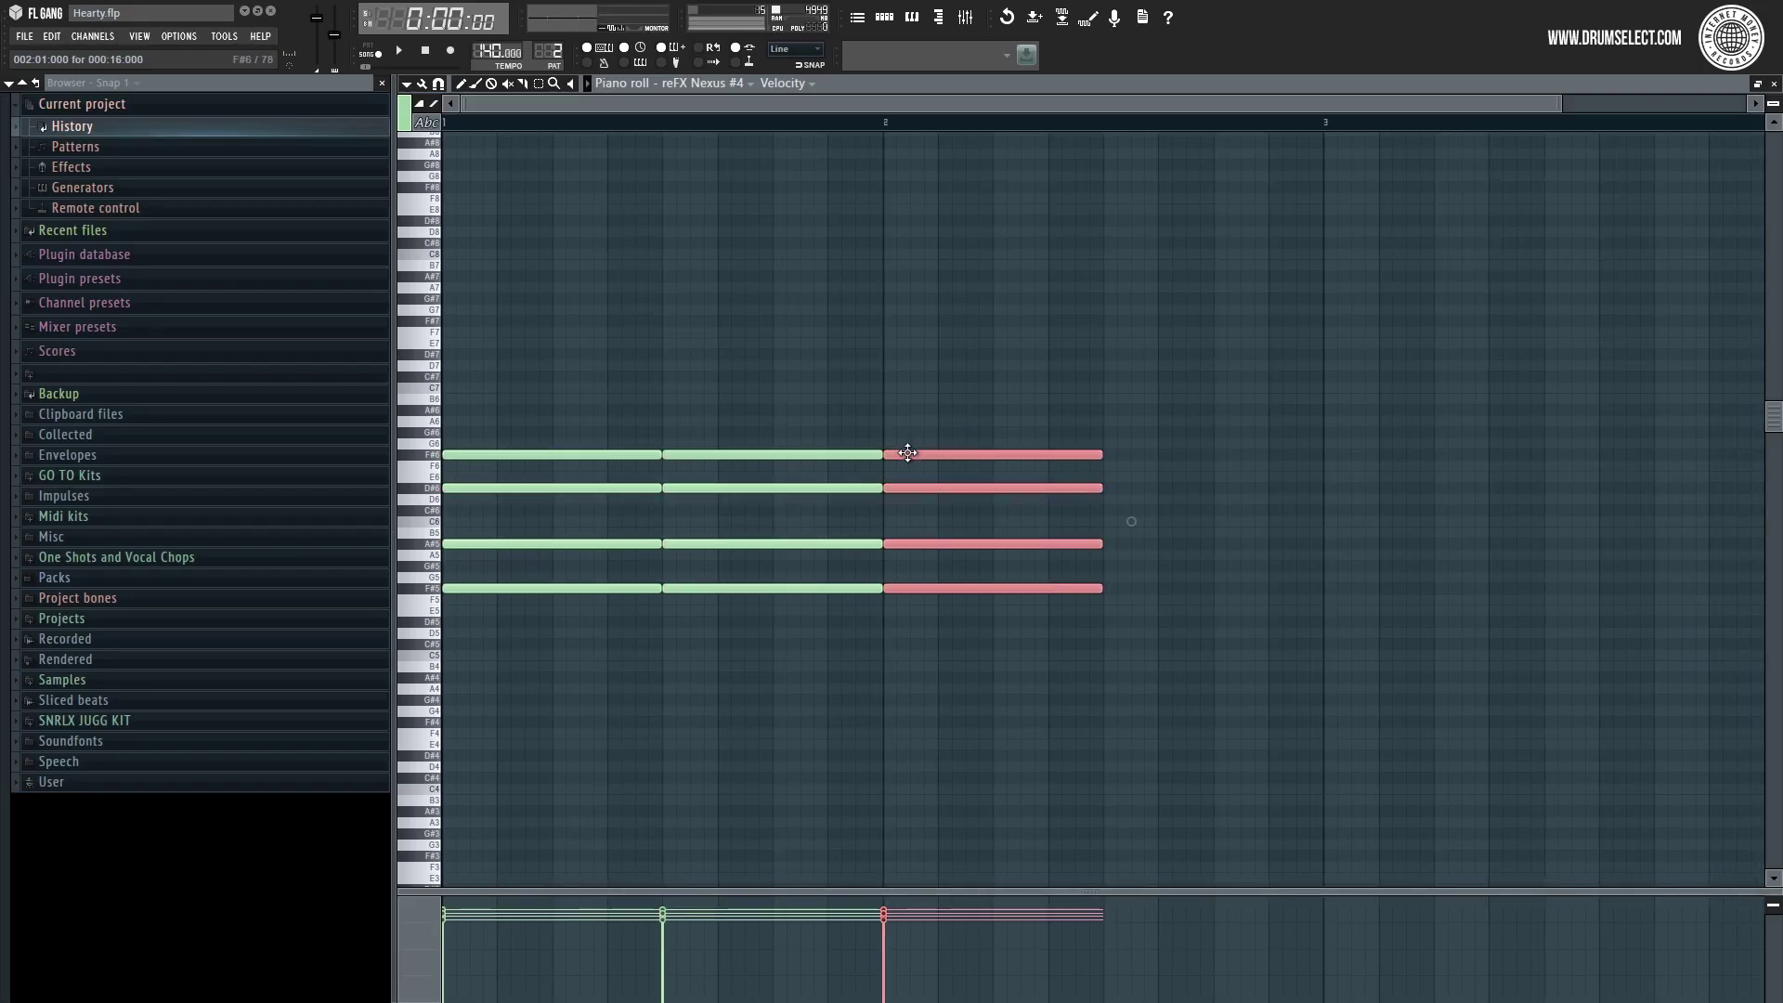
Shorten the chord and lower it two semitones, duplicate it, then retune its notes to D#6 and C#5.
{"action": "left_click_drag", "start_coordinate": [904, 454], "coordinate": [917, 494]}
{"action": "key", "text": "ctrl+b"}
{"action": "key", "text": "ctrl+d"}
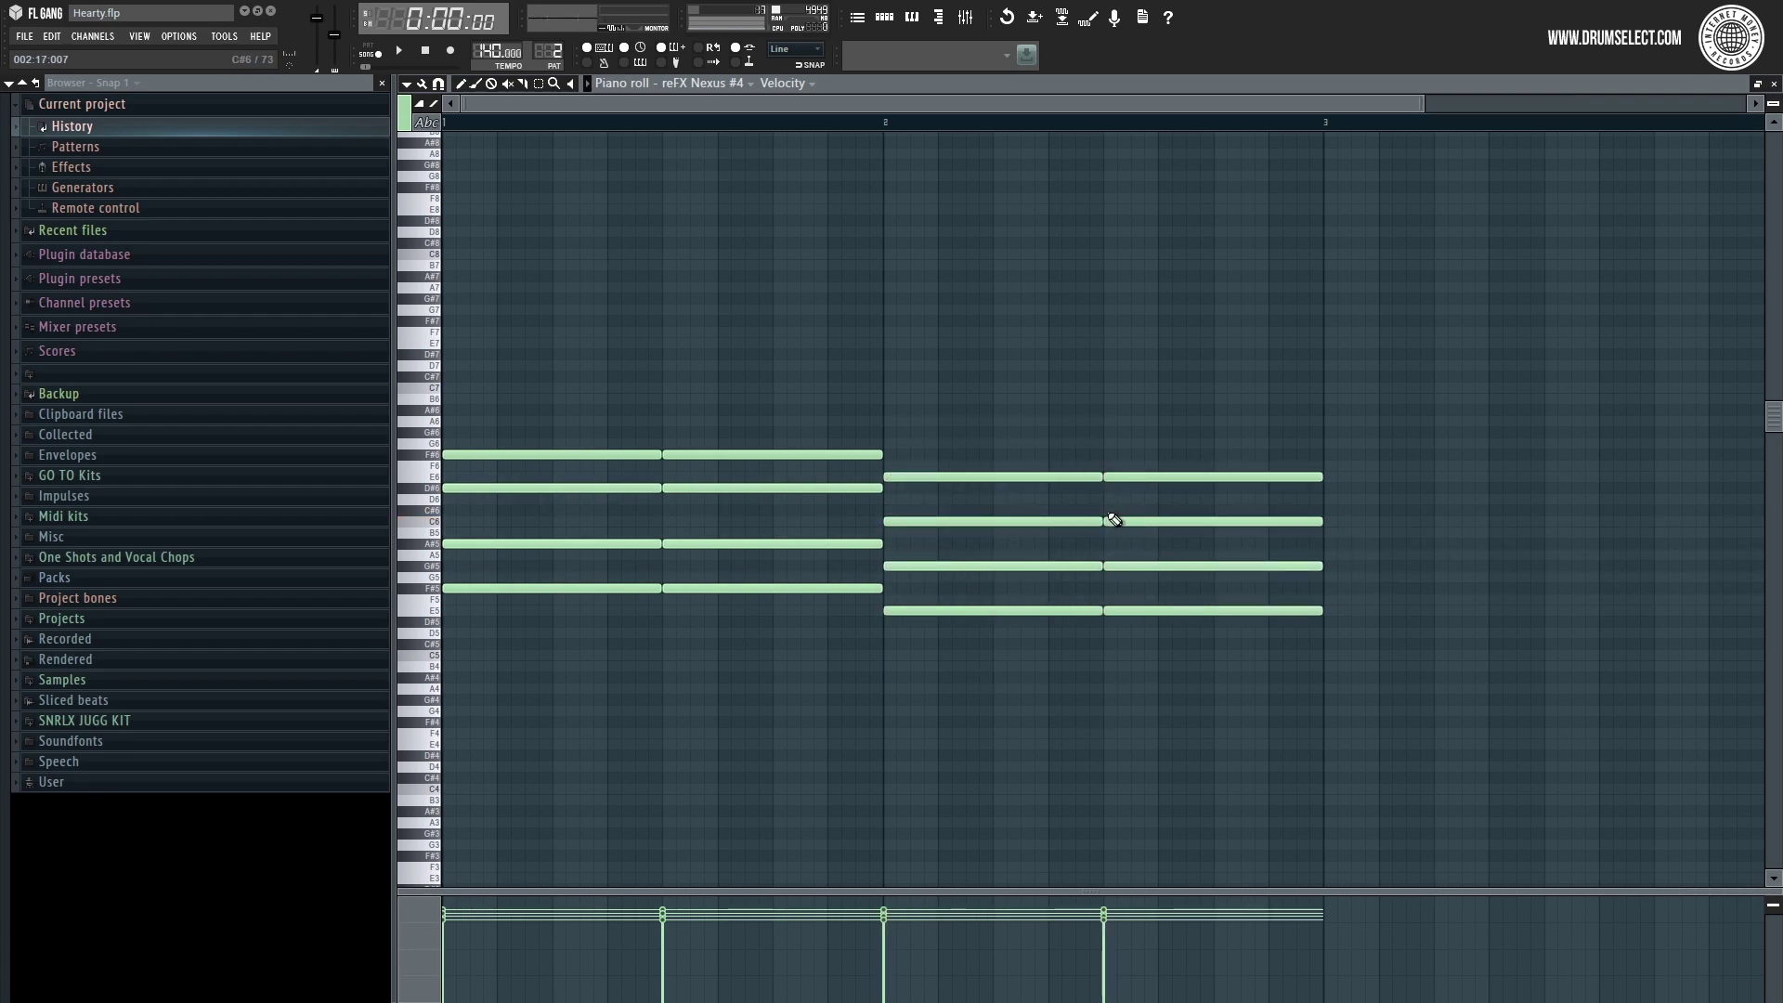
{"action": "left_click_drag", "start_coordinate": [1068, 476], "coordinate": [1119, 454]}
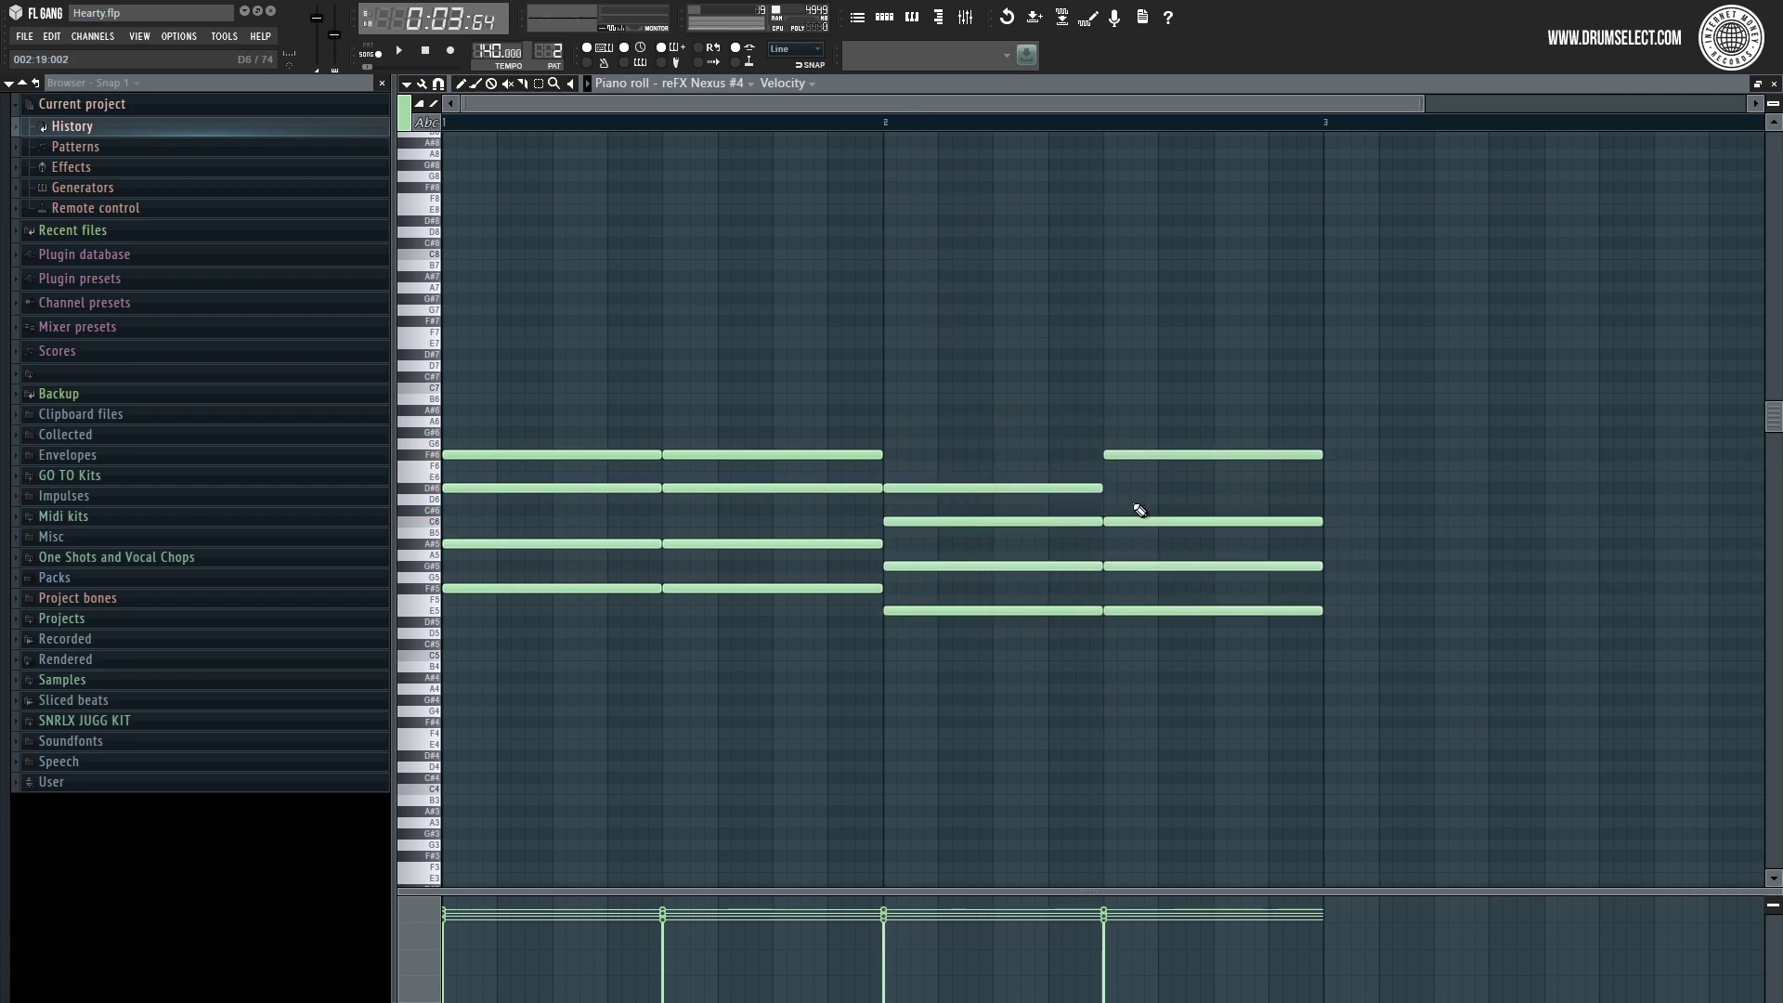
{"action": "scroll", "coordinate": [1155, 430], "scroll_direction": "up", "scroll_amount": 2}
{"action": "key", "text": "shift+Down"}
{"action": "key", "text": "shift+Down"}
{"action": "key", "text": "shift+Down"}
{"action": "key", "text": "shift+Down"}
{"action": "key", "text": "shift+Down"}
{"action": "scroll", "coordinate": [709, 247], "scroll_direction": "down", "scroll_amount": 2}
{"action": "key", "text": "ctrl+d"}
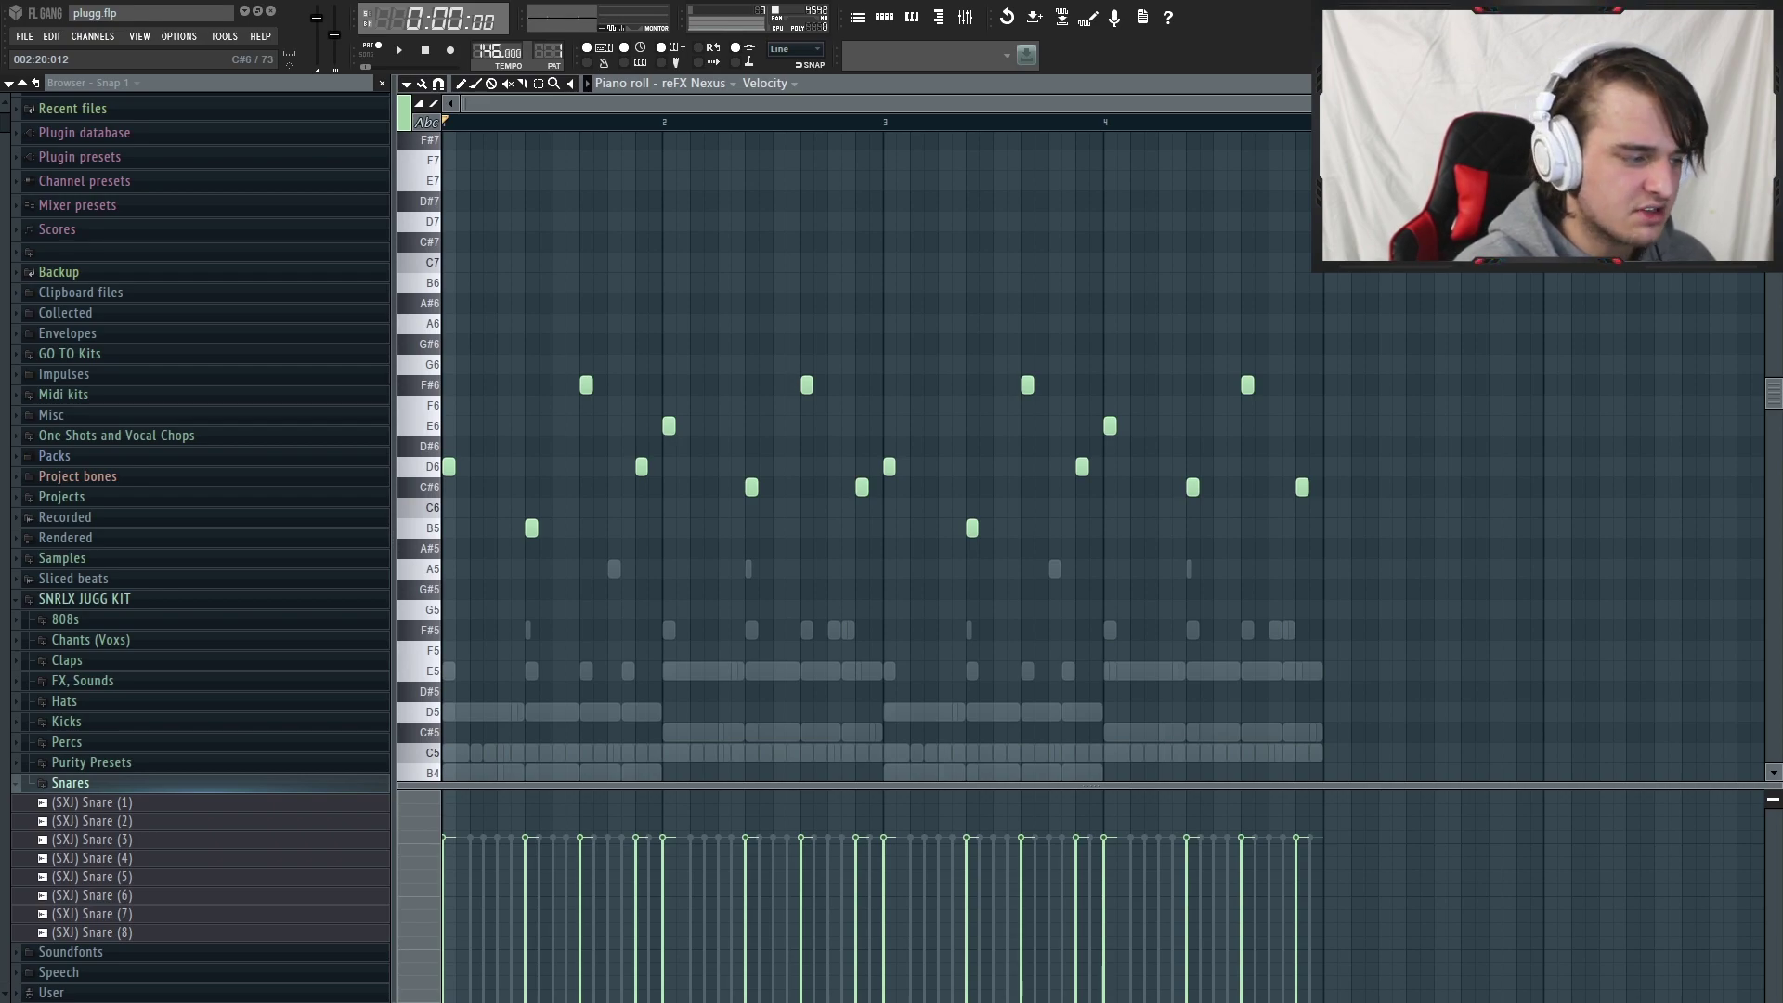
Start playing the beat from the piano roll.
{"action": "scroll", "coordinate": [866, 503], "scroll_direction": "up", "scroll_amount": 2}
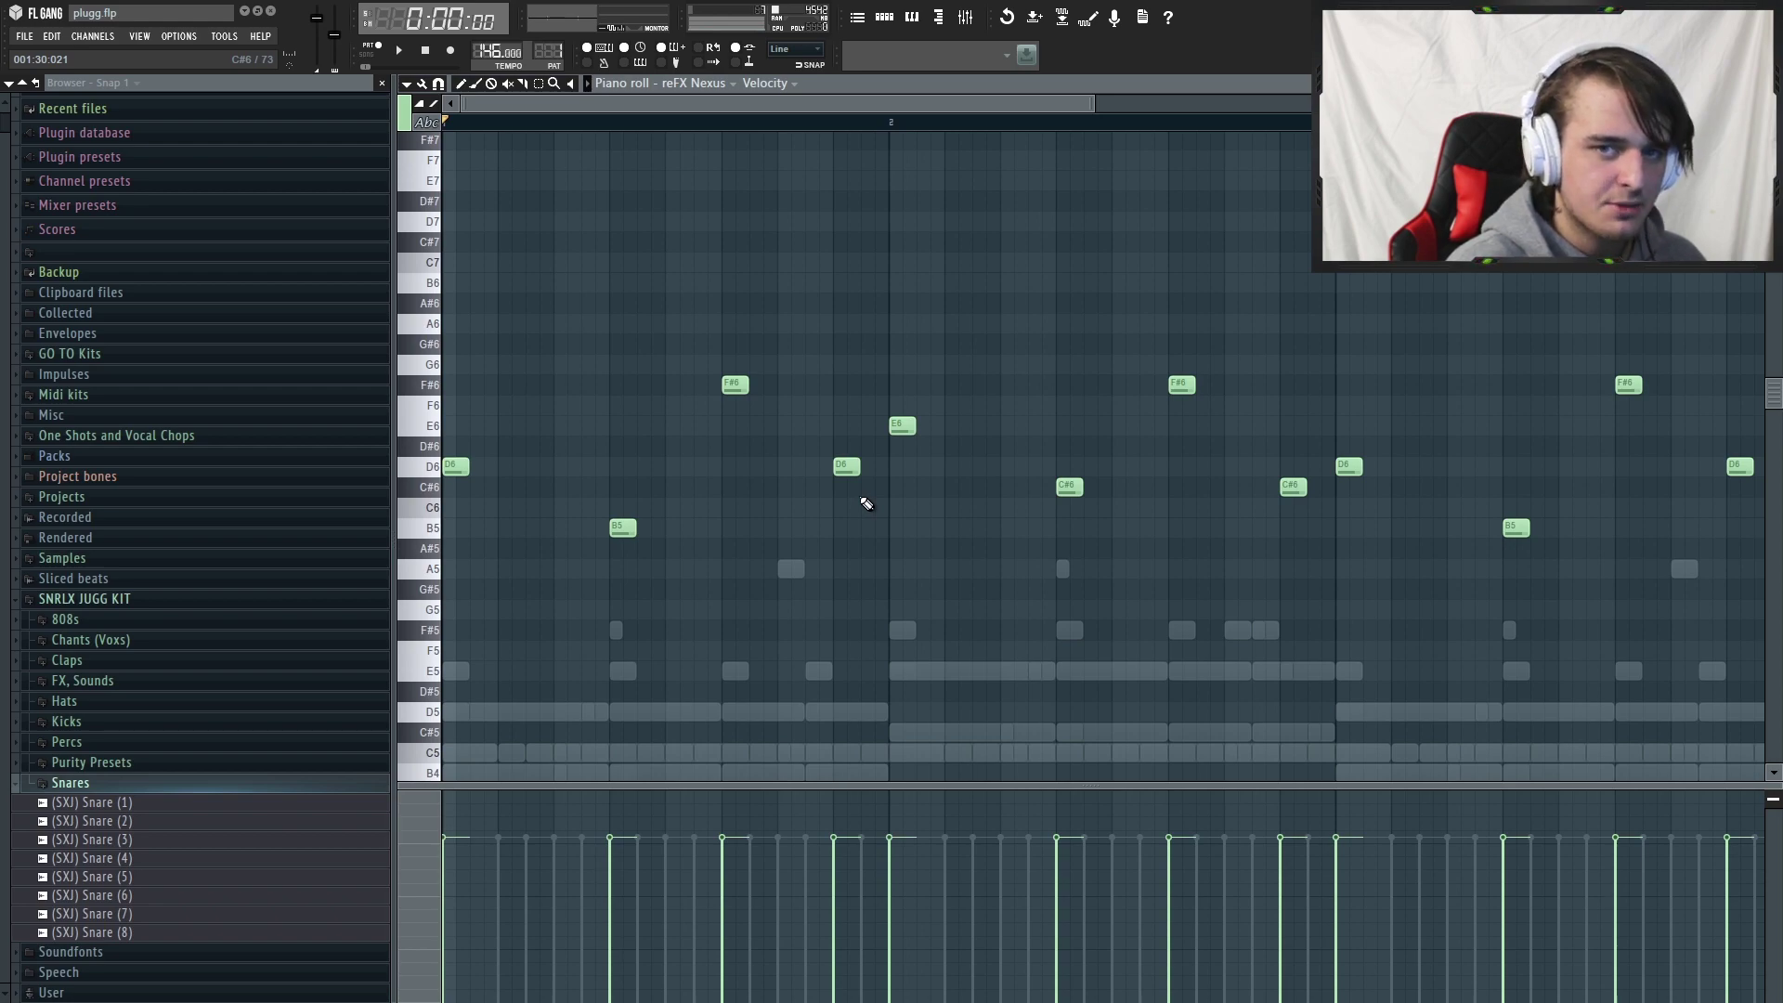
{"action": "scroll", "coordinate": [867, 503], "scroll_direction": "down", "scroll_amount": 2}
{"action": "key", "text": "space"}
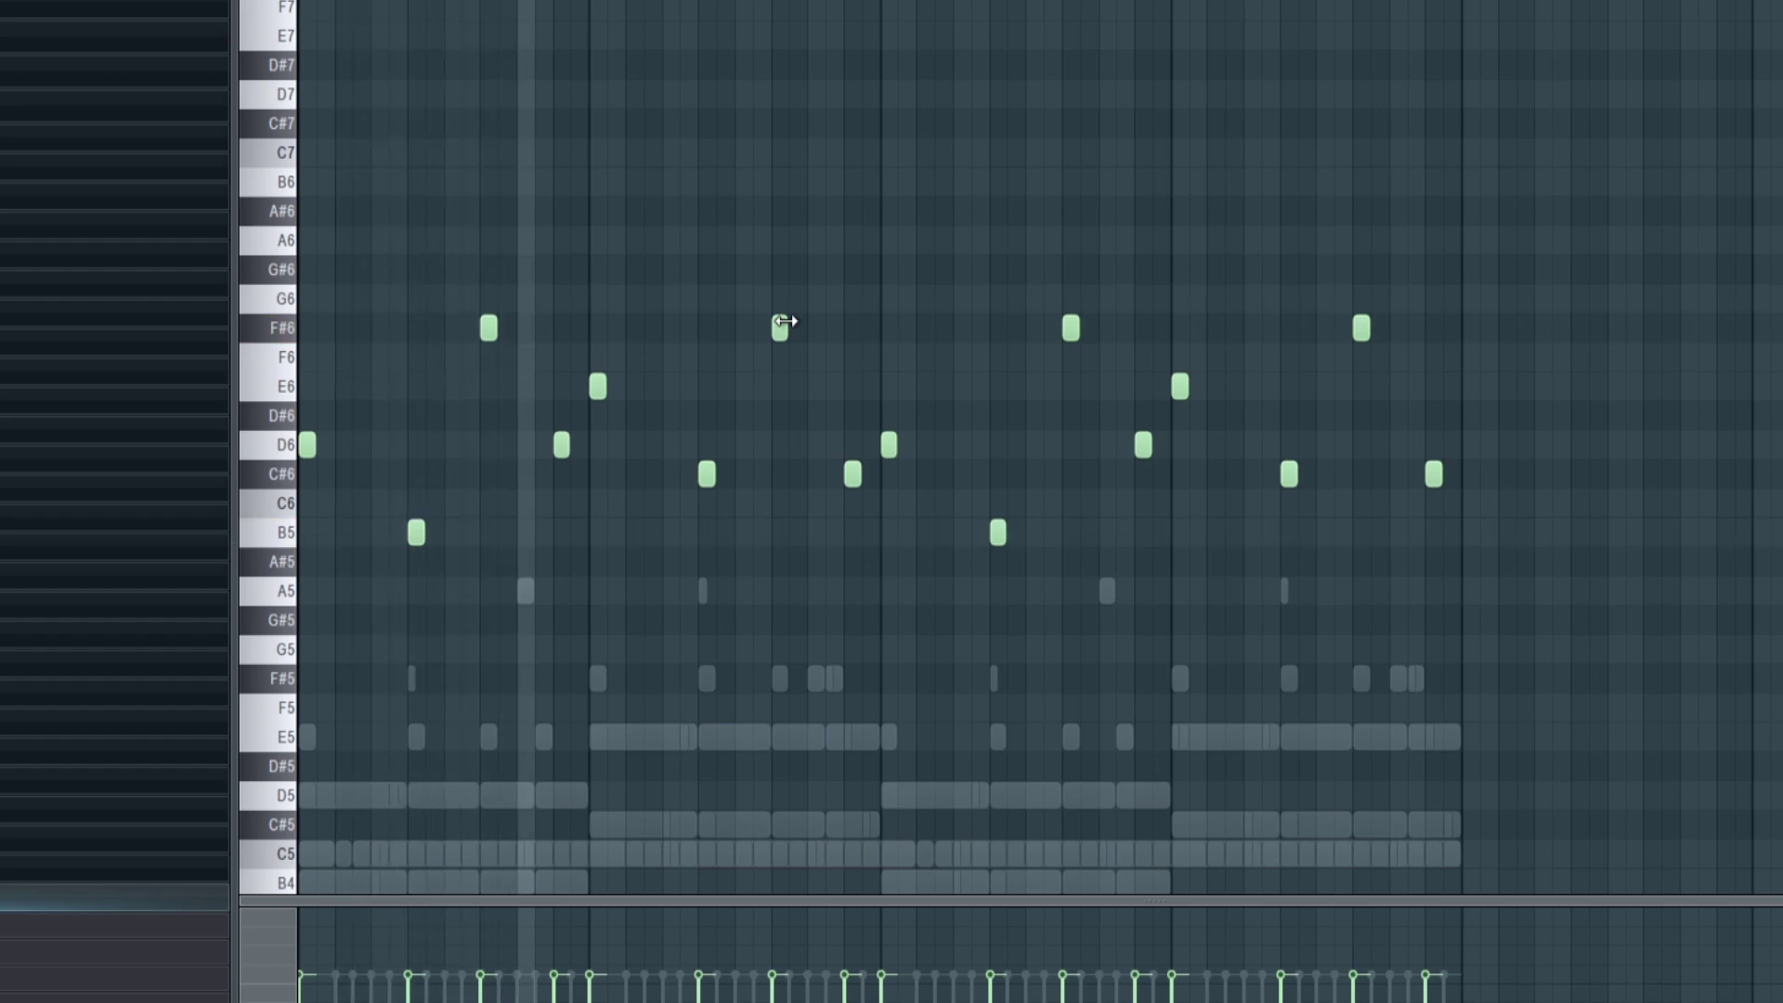
Select the Purity #2 channel in the Channel Rack to show its notes.
{"action": "key", "text": "F6"}
{"action": "left_click", "coordinate": [867, 738]}
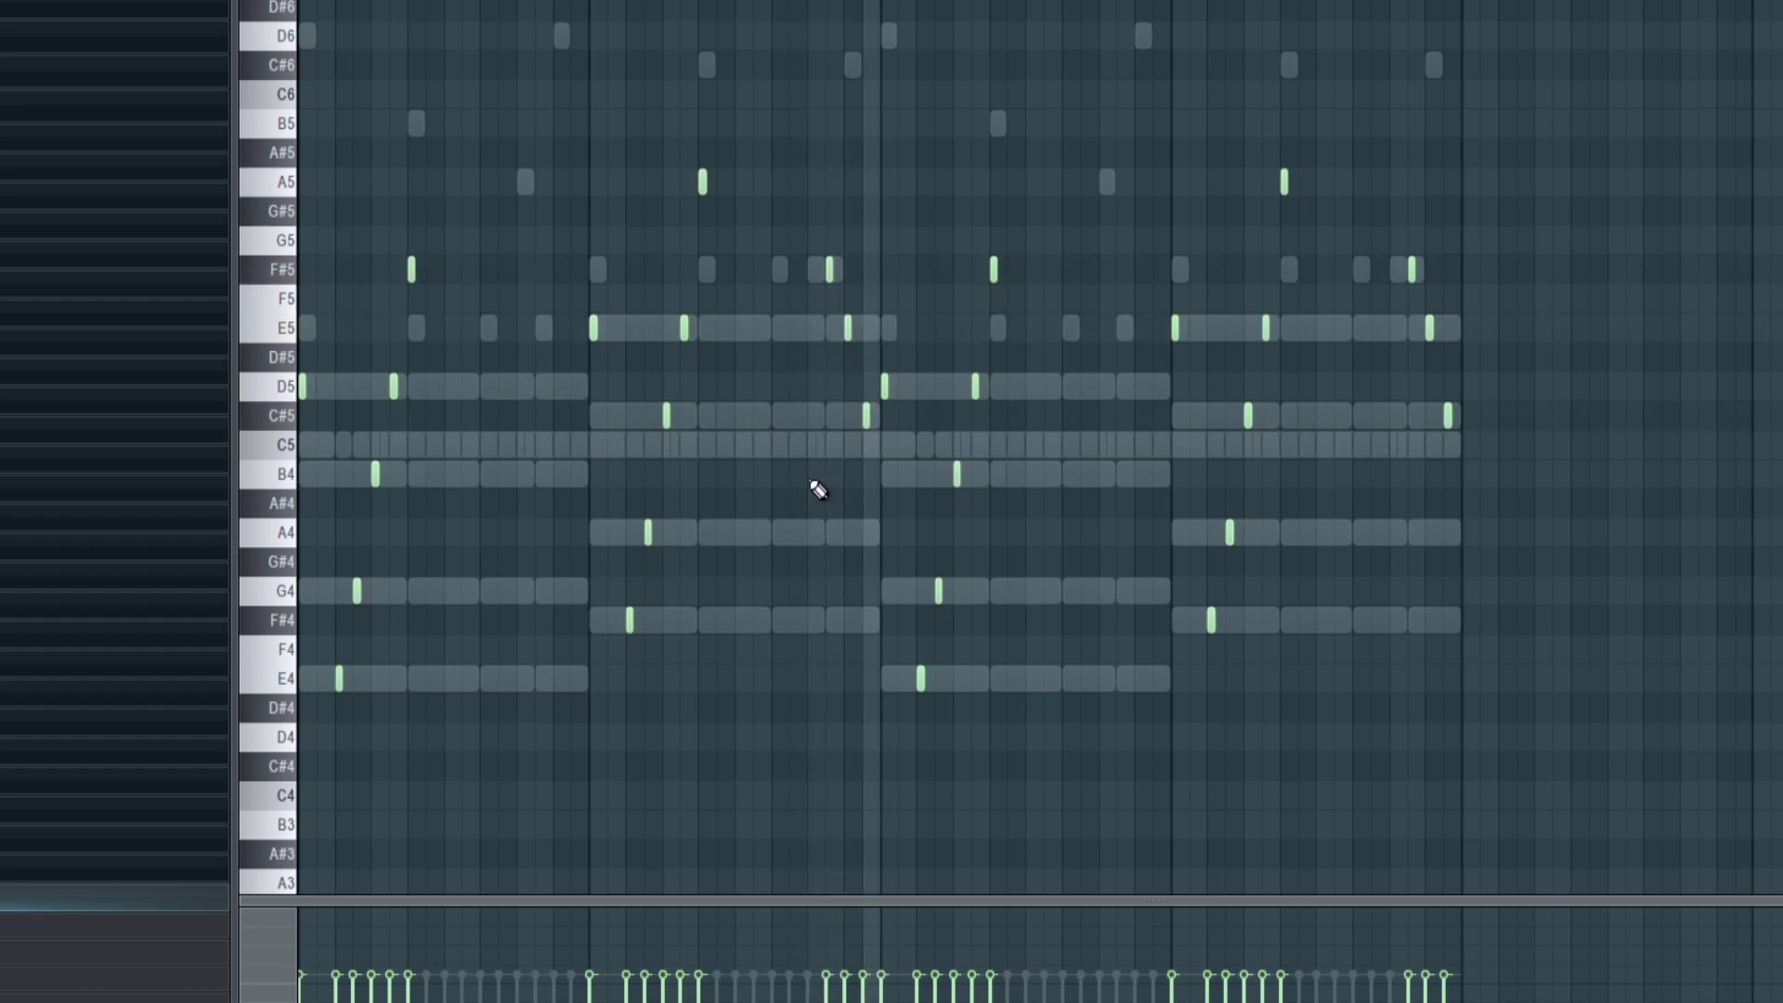
{"action": "key", "text": "F6"}
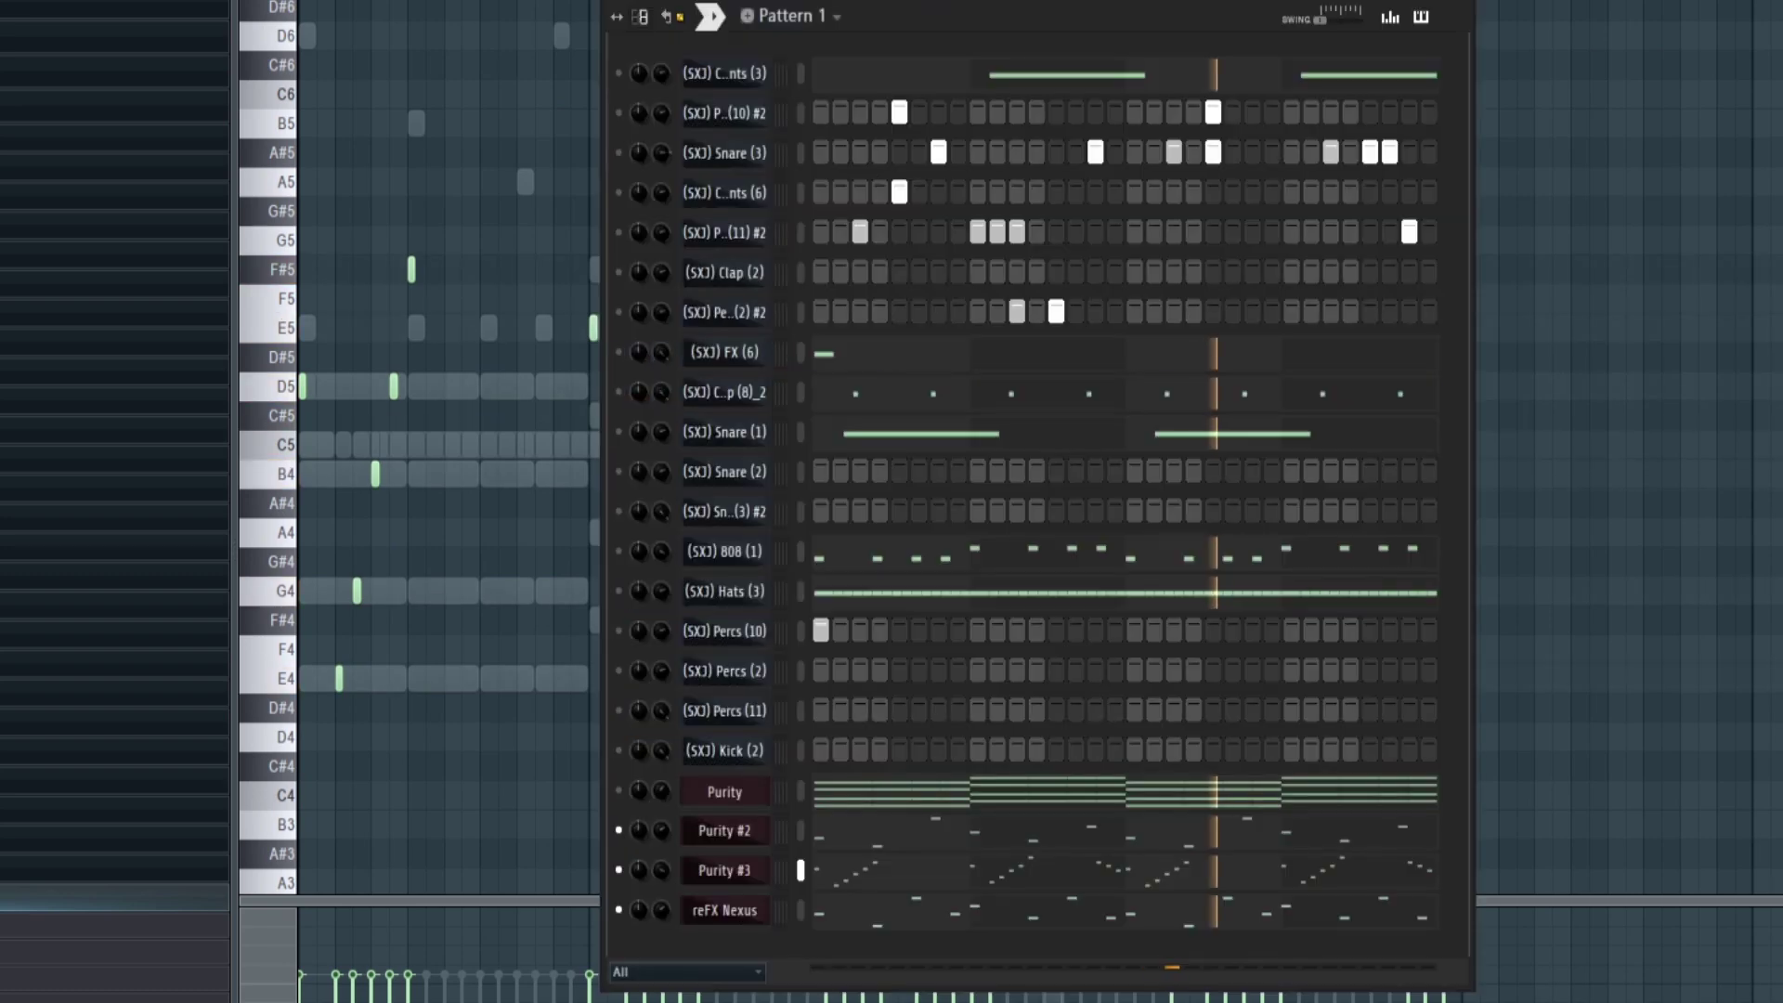
{"action": "left_click", "coordinate": [849, 831]}
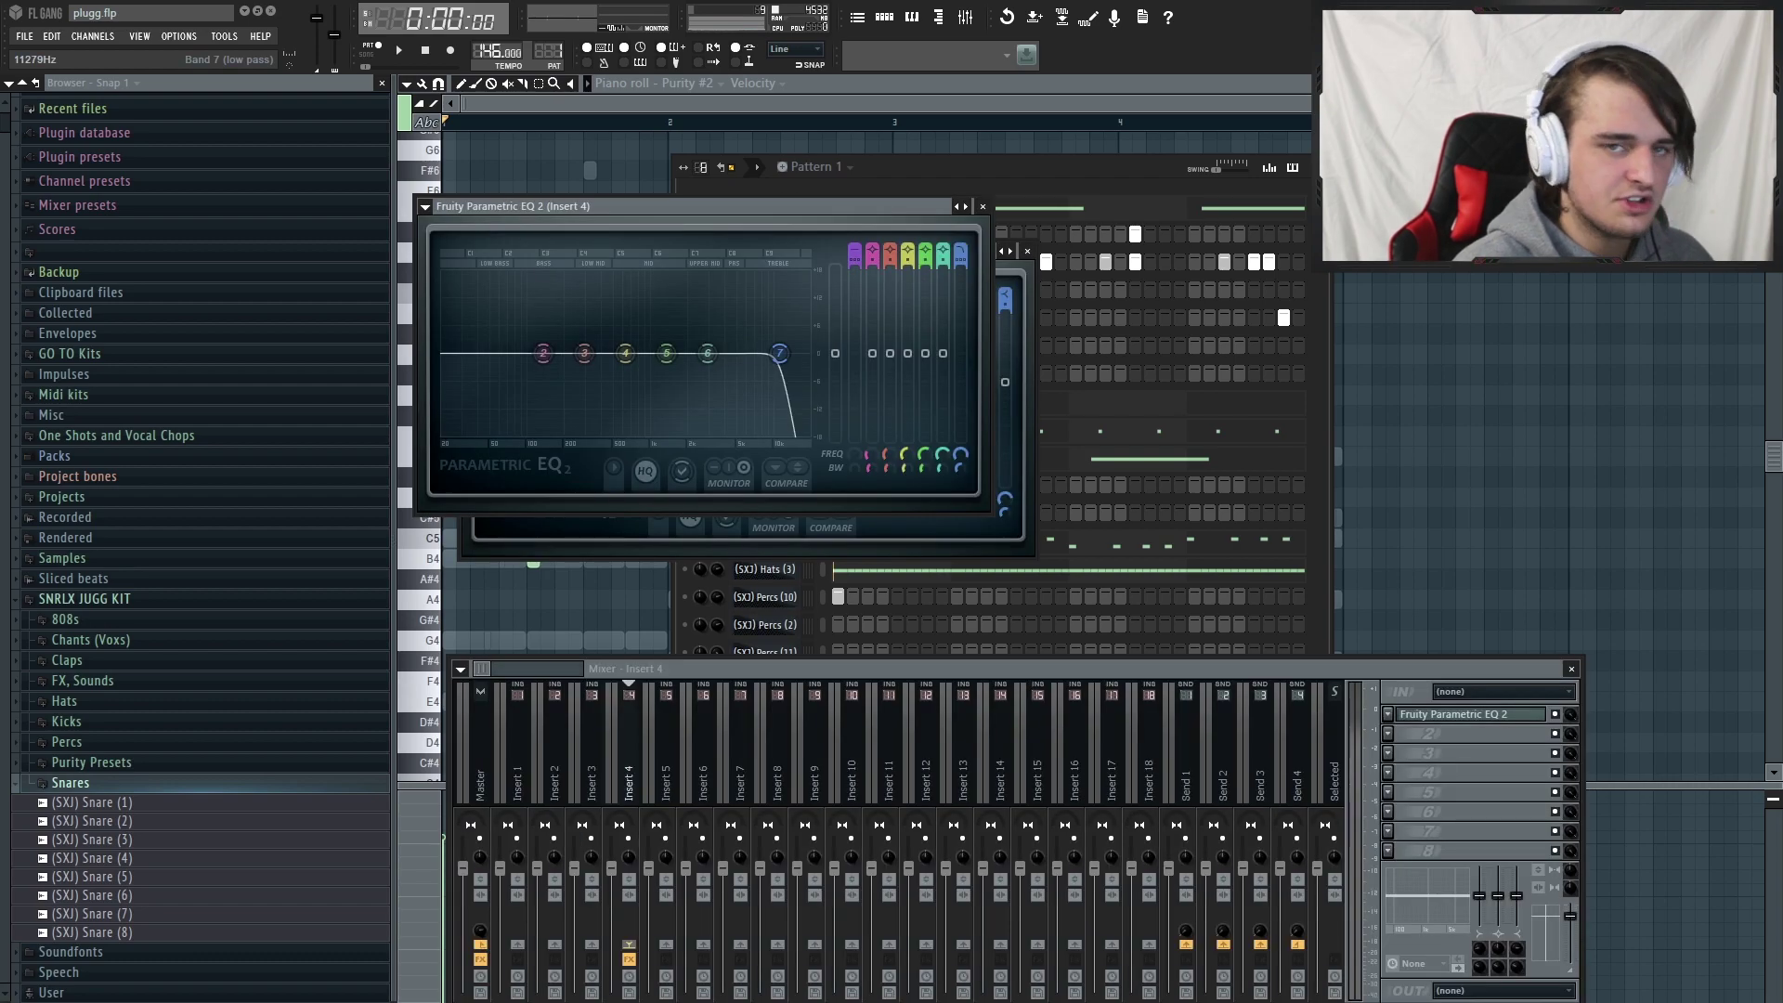
Bring up the Mixer on Insert 4 with its Fruity Parametric EQ 2.
{"action": "key", "text": "F9"}
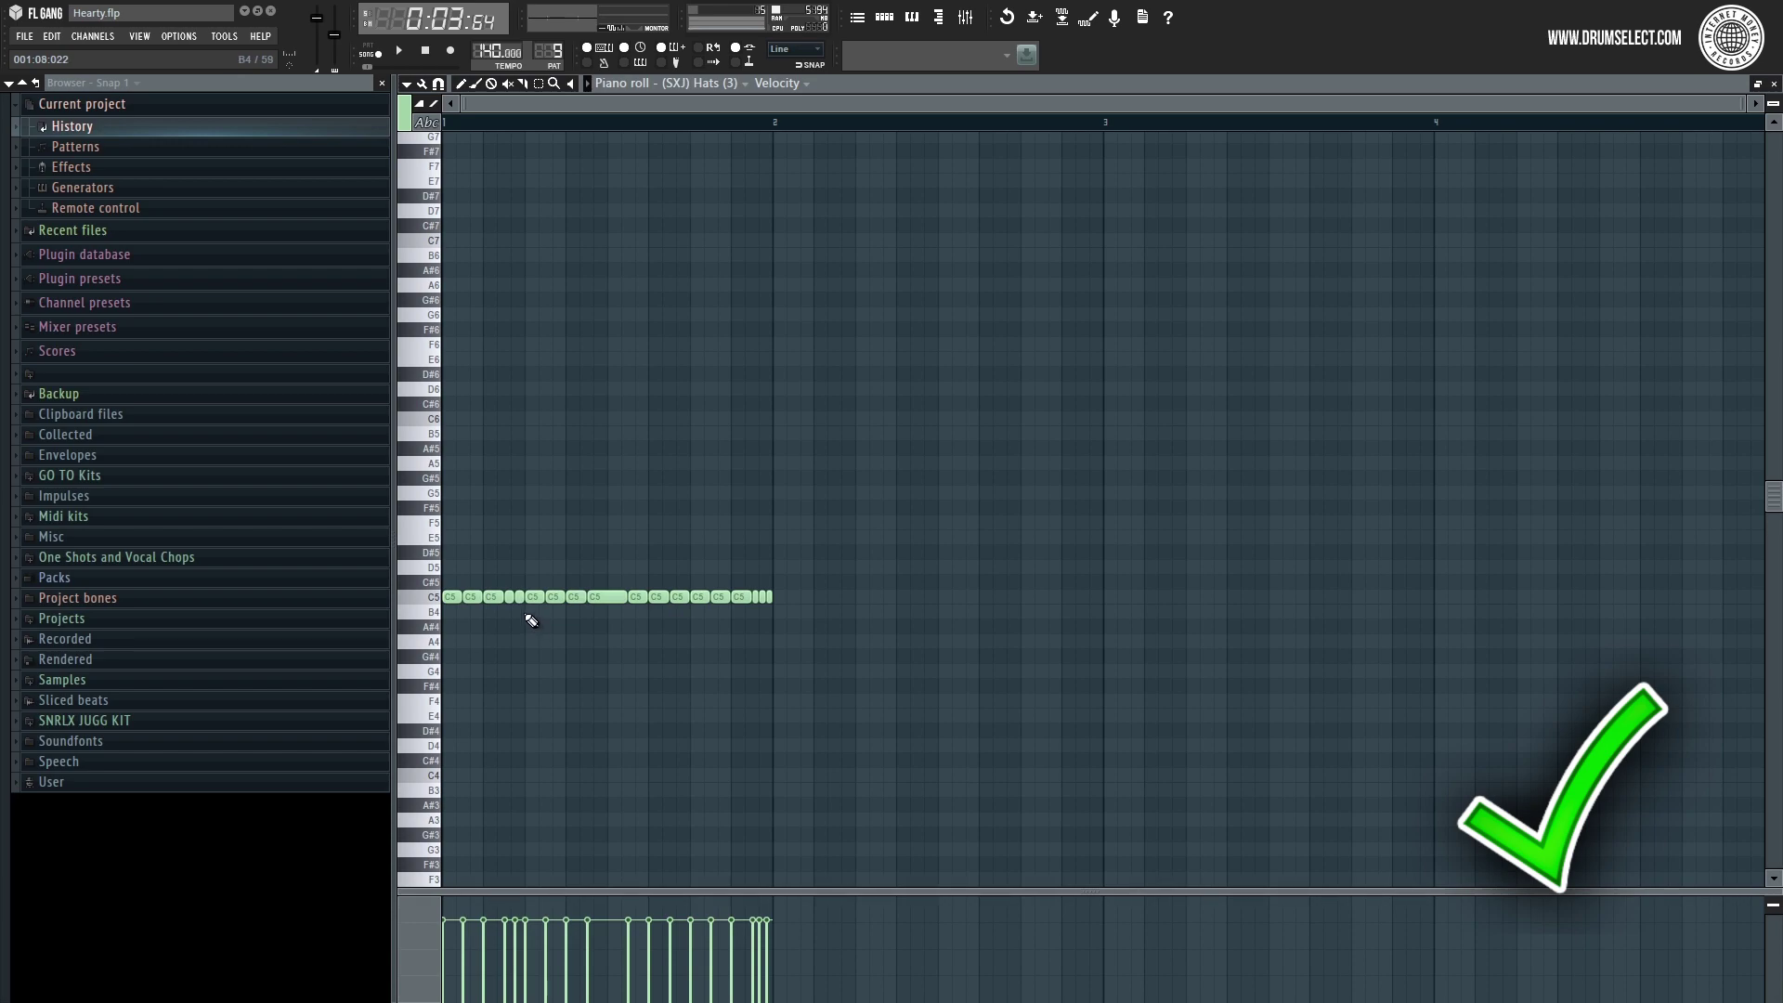
Shift one C5 hi-hat note later and duplicate the whole hi-hat pattern into bar 2.
{"action": "left_click", "coordinate": [511, 595]}
{"action": "left_click_drag", "start_coordinate": [511, 595], "coordinate": [697, 597]}
{"action": "scroll", "coordinate": [685, 581], "scroll_direction": "up", "scroll_amount": 2}
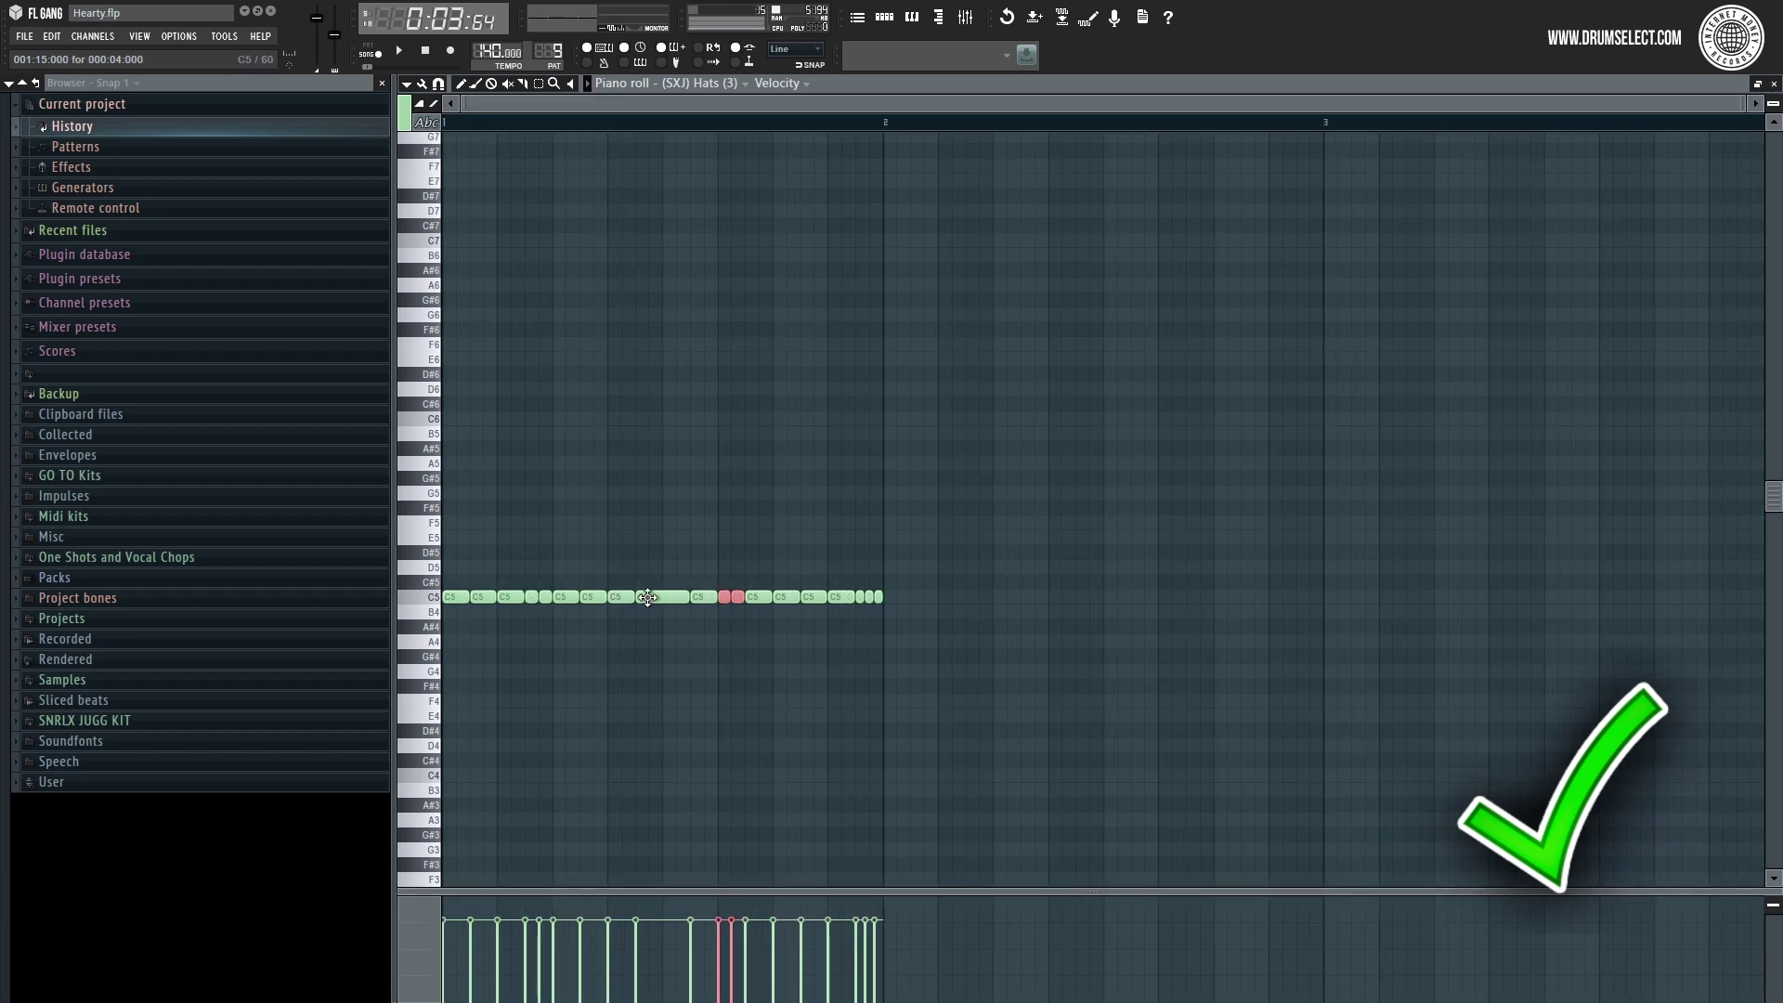
{"action": "key", "text": "ctrl+a"}
{"action": "key", "text": "ctrl+b"}
{"action": "left_click", "coordinate": [716, 493]}
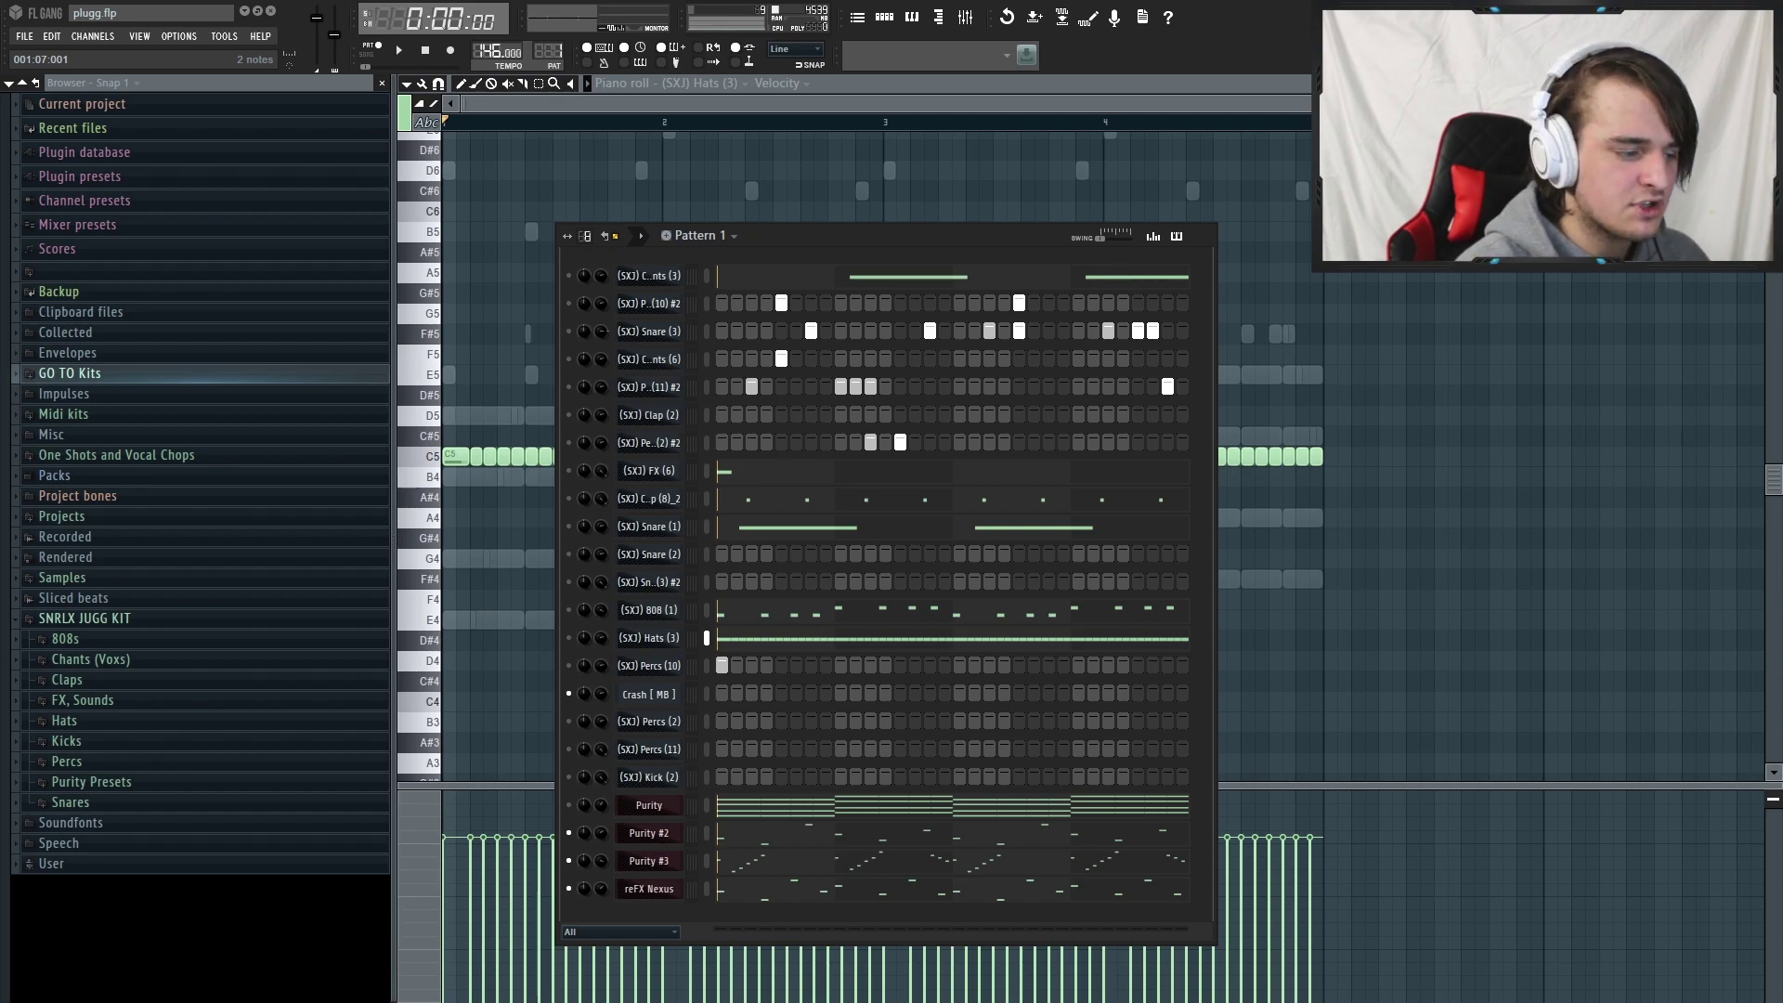
Add two hits to the Percs (10) #2 row and view the Percs (10) #2 and Percs (2) settings.
{"action": "left_click_drag", "start_coordinate": [882, 235], "coordinate": [805, 314]}
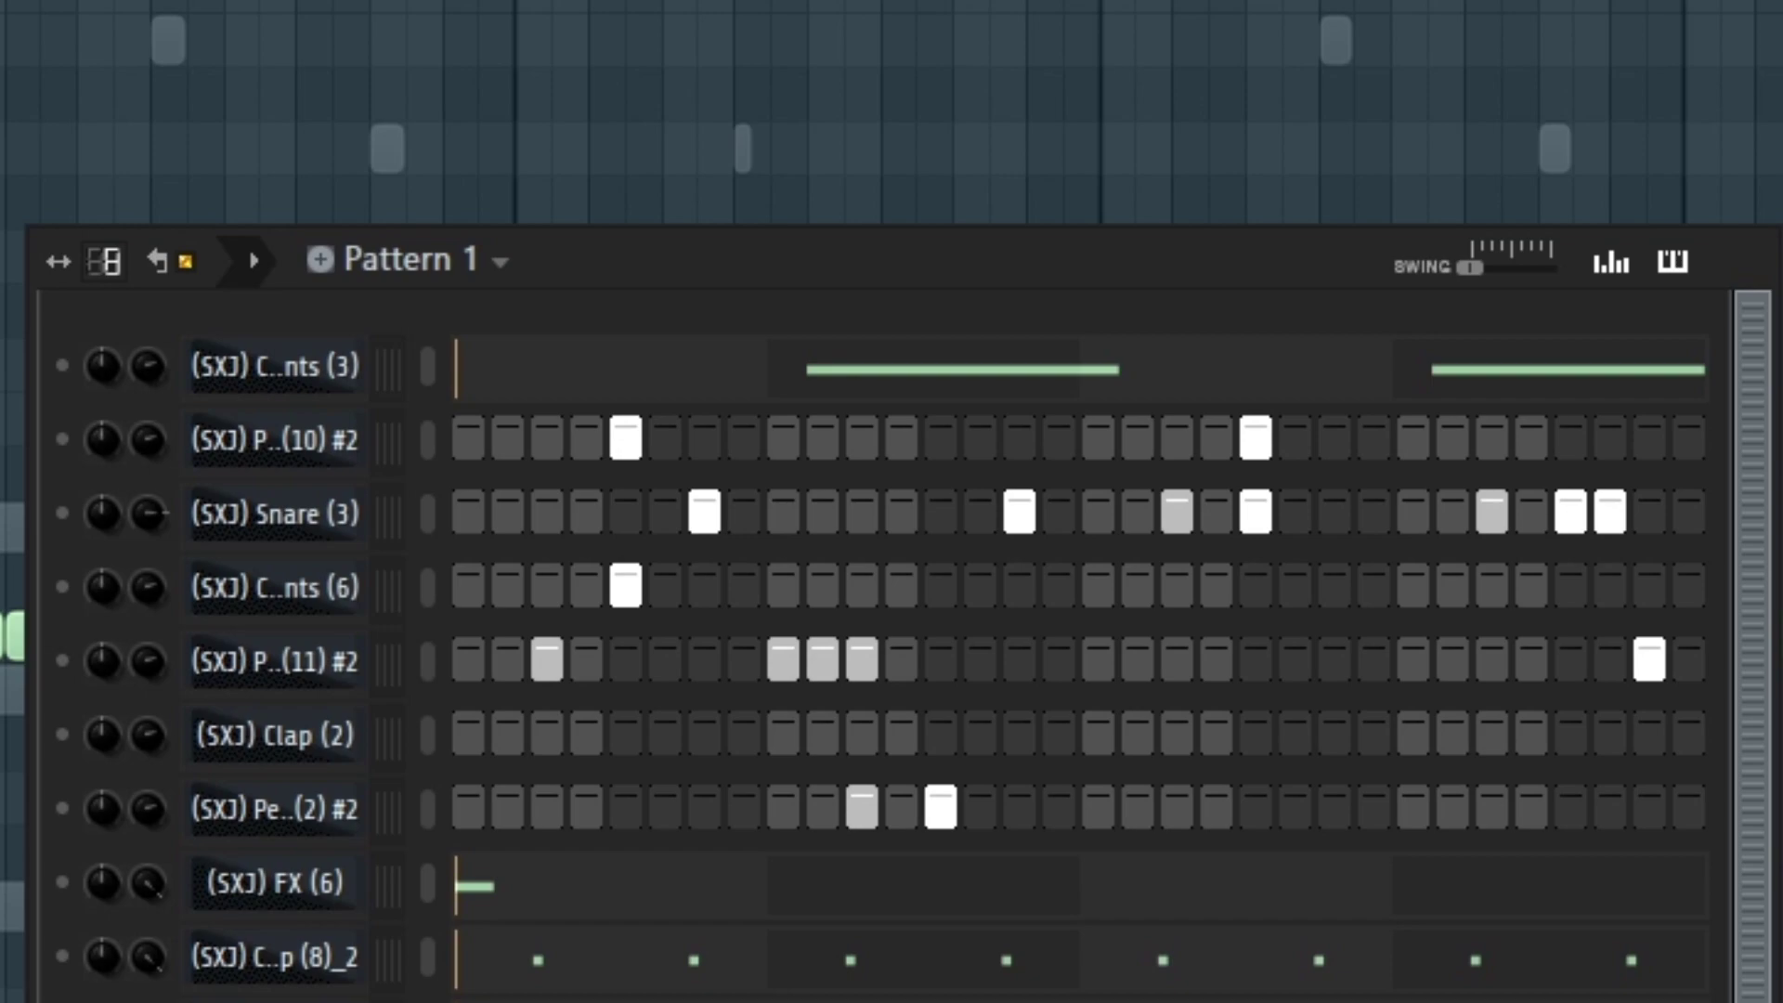
{"action": "left_click", "coordinate": [274, 439]}
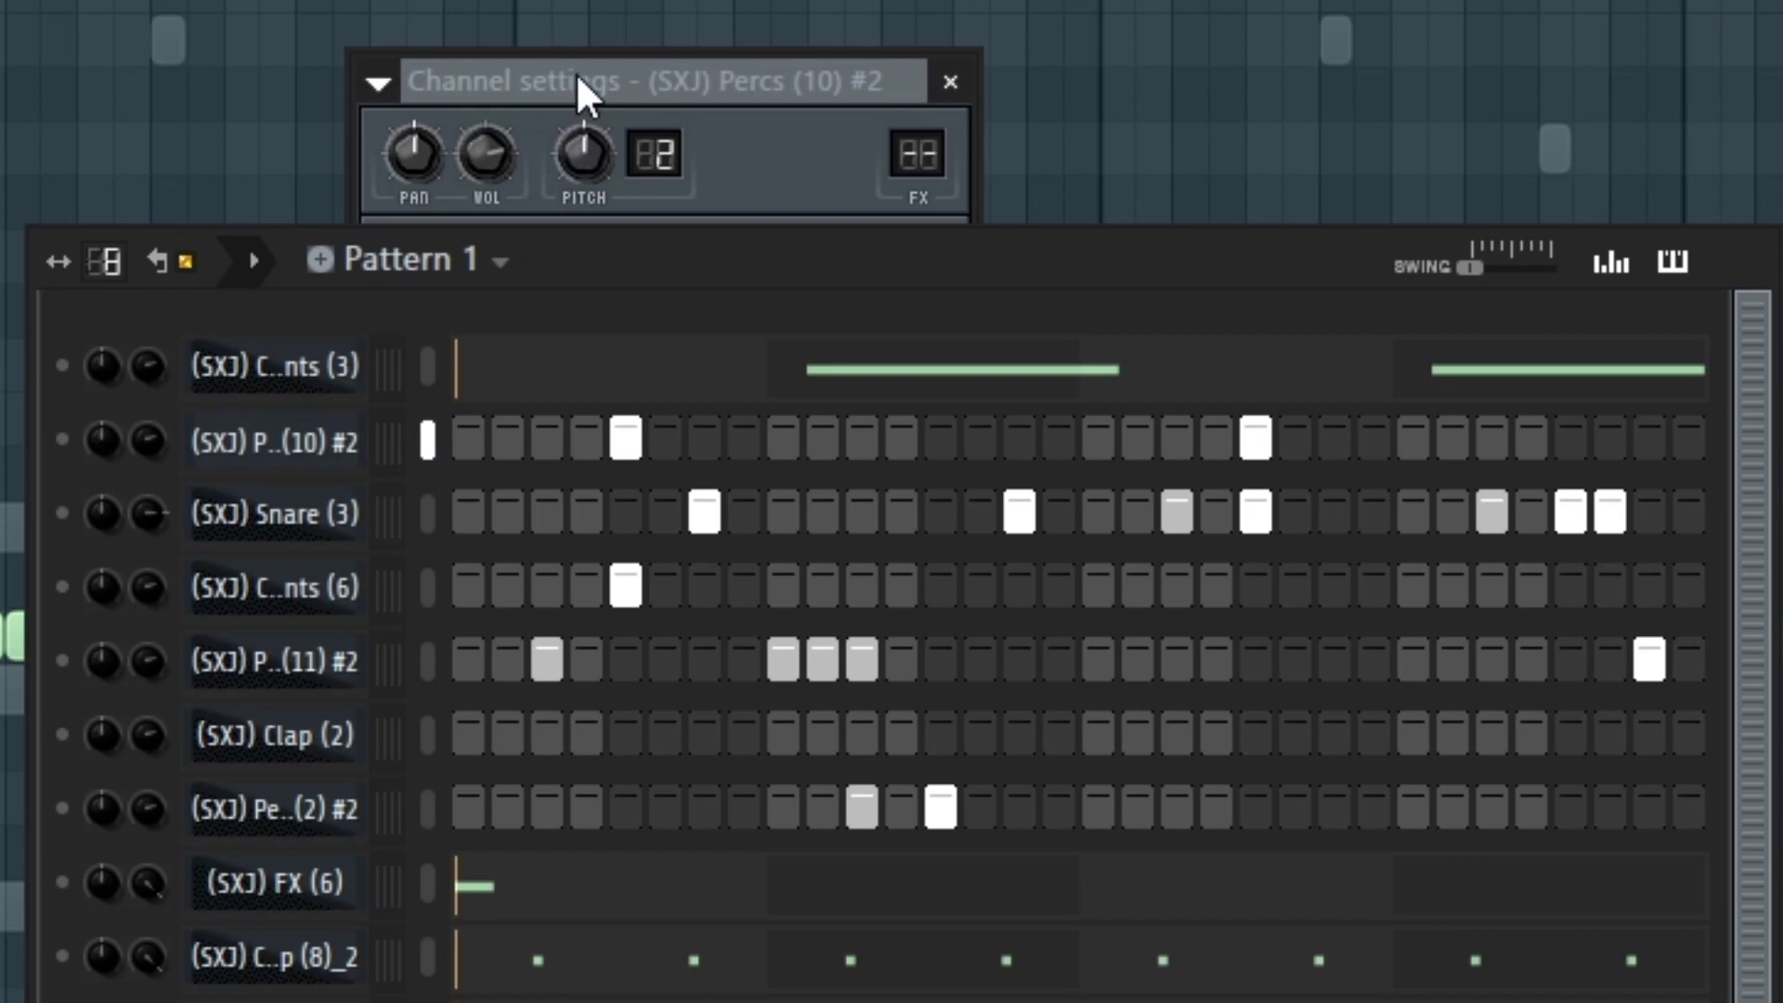
{"action": "left_click_drag", "start_coordinate": [577, 79], "coordinate": [1578, 95]}
{"action": "left_click", "coordinate": [654, 279]}
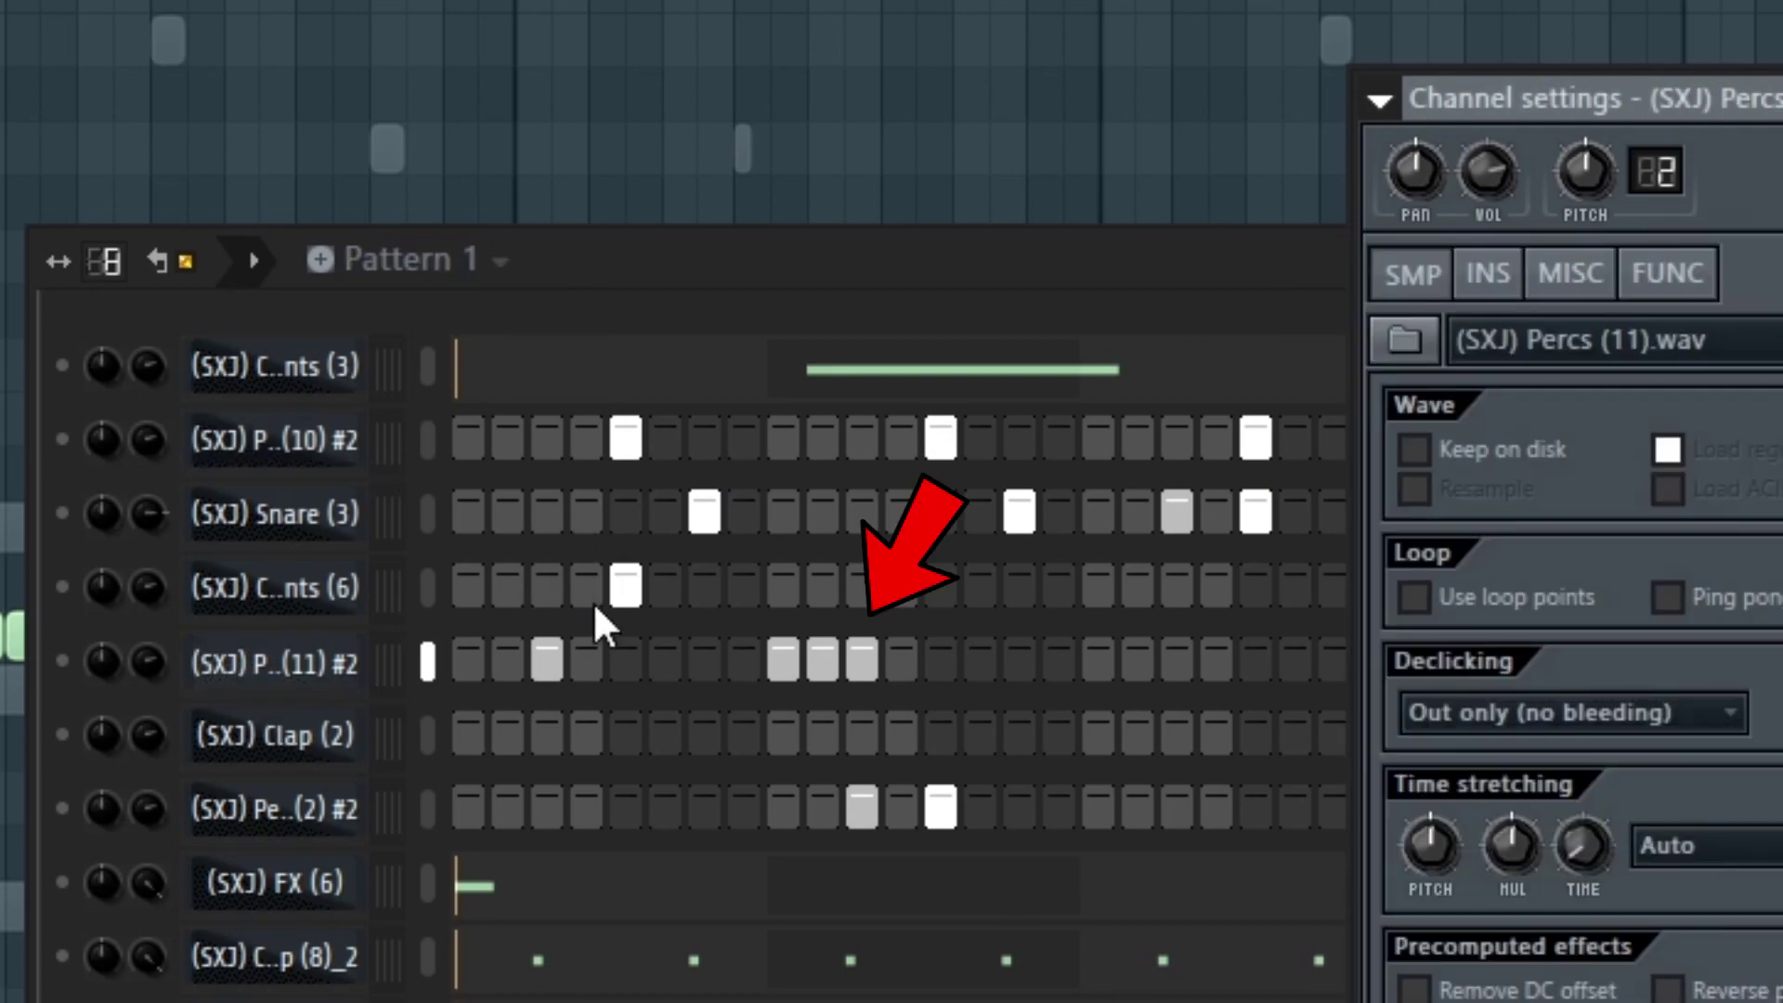
{"action": "left_click", "coordinate": [959, 320]}
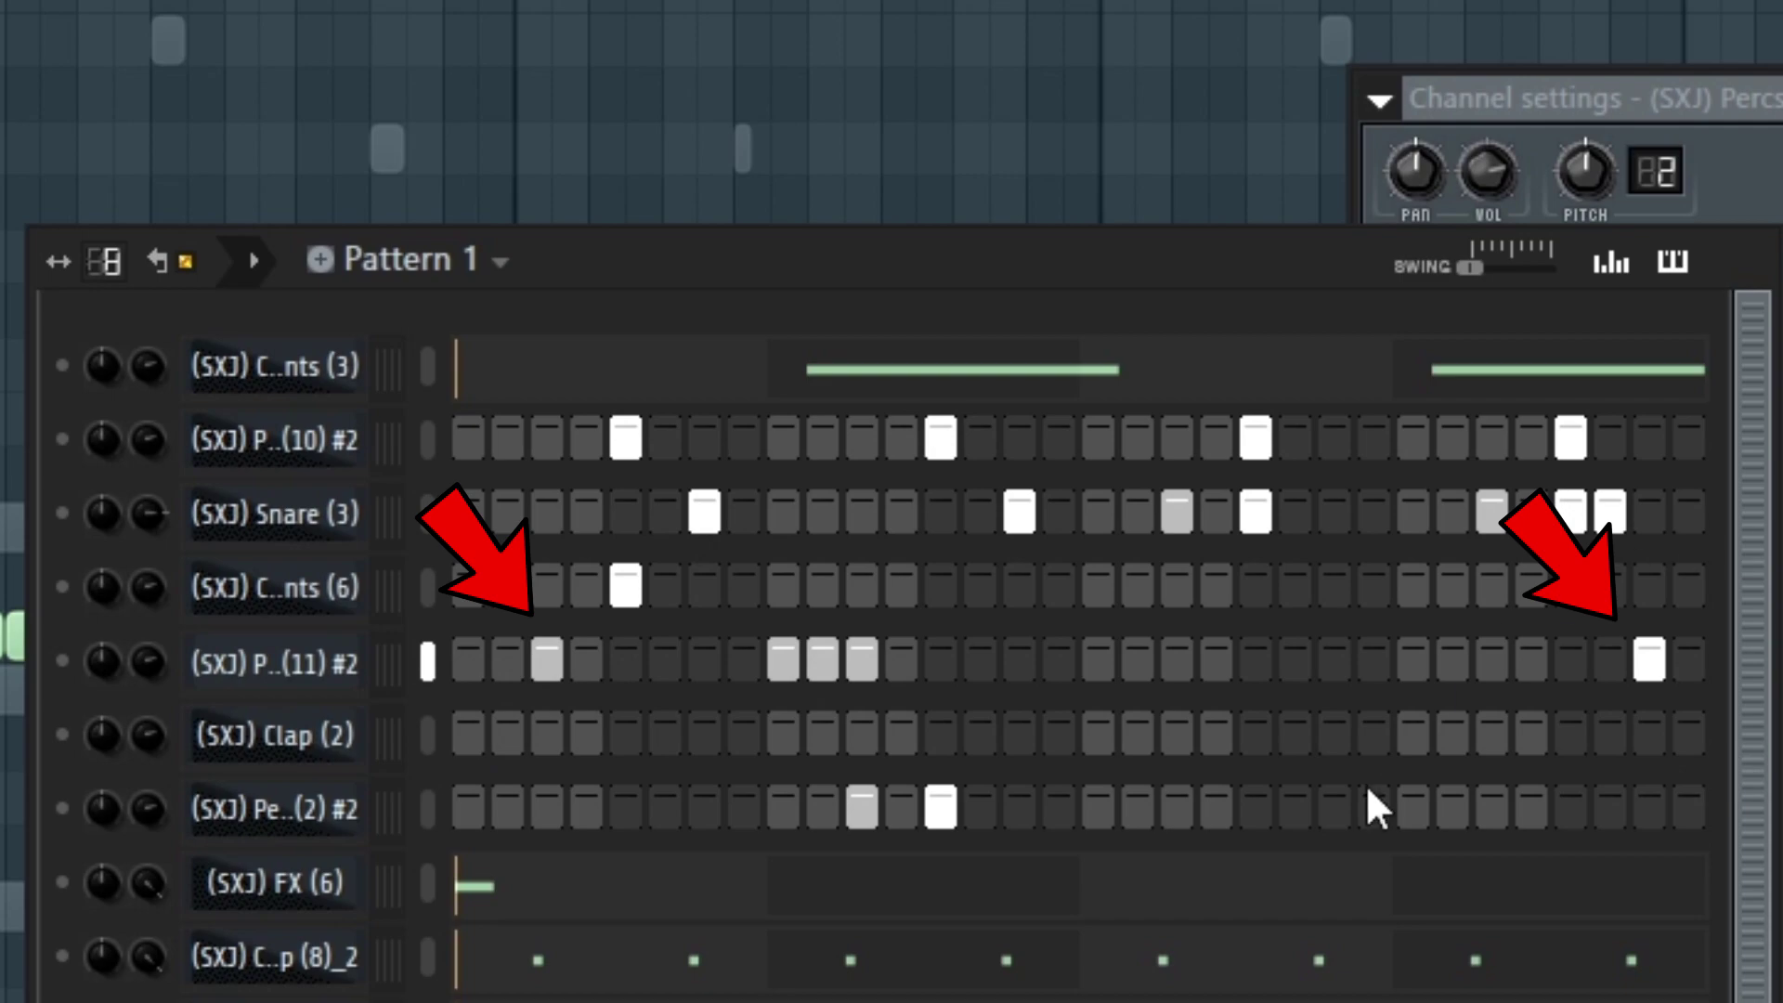
{"action": "left_click", "coordinate": [265, 822]}
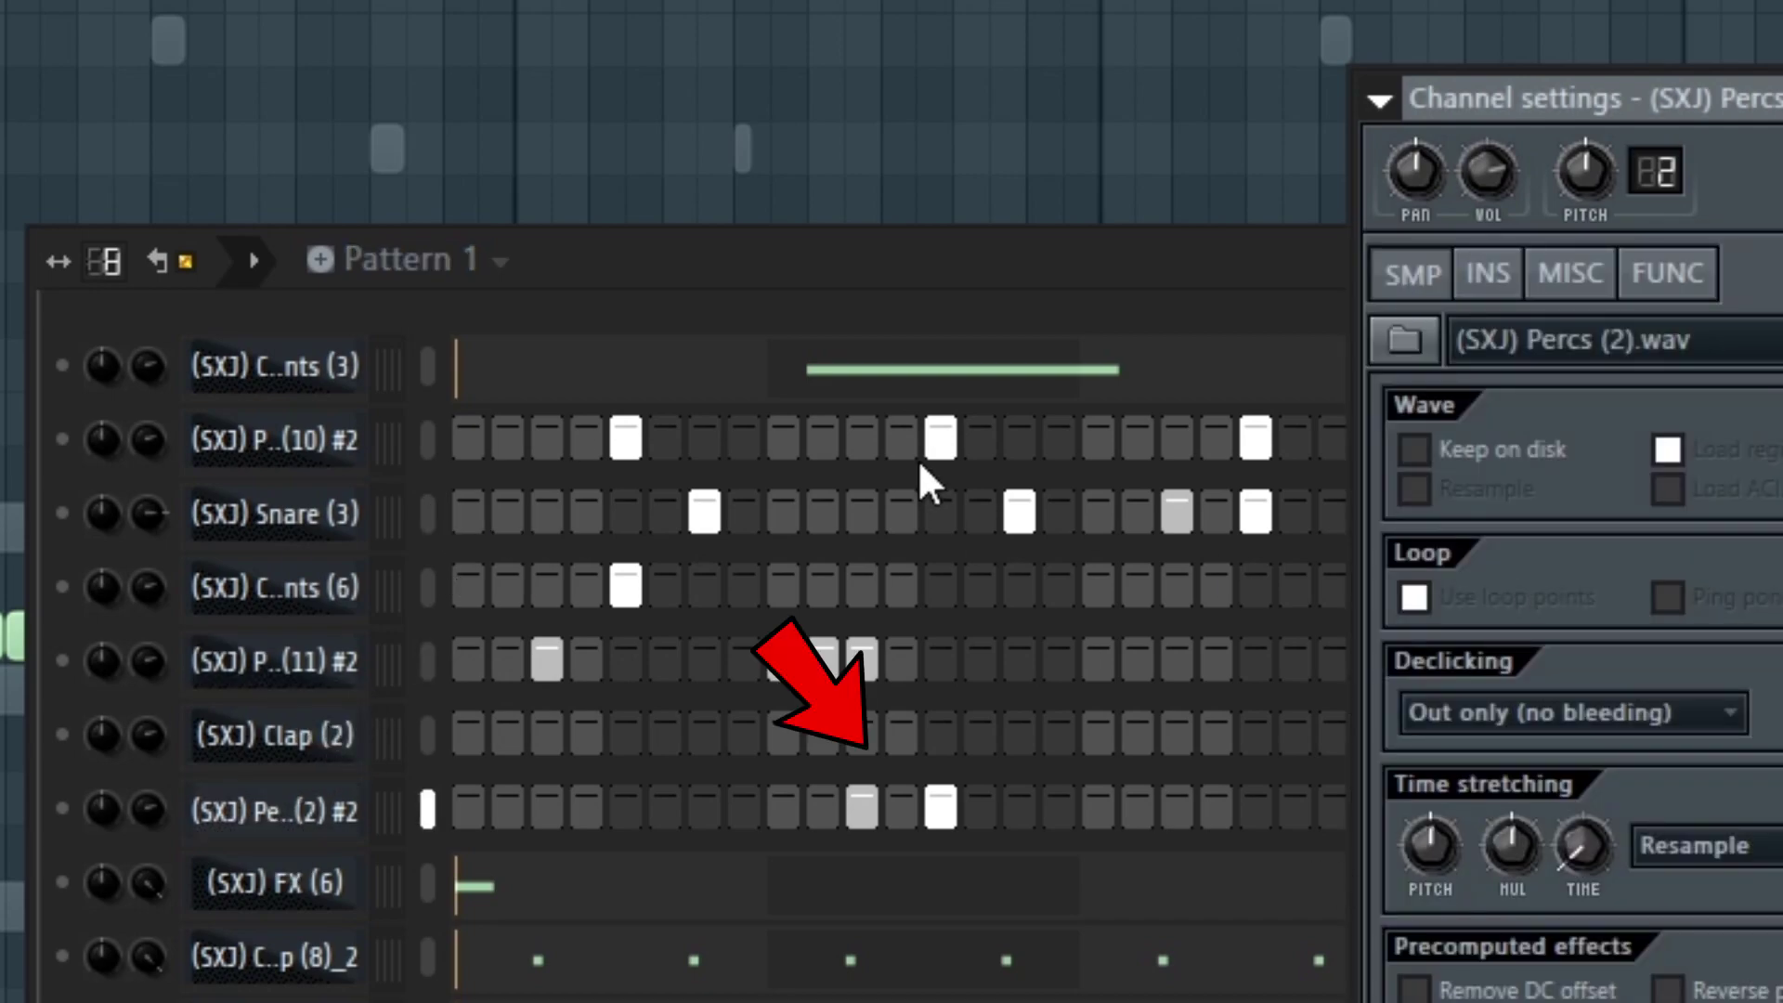
{"action": "left_click", "coordinate": [848, 315]}
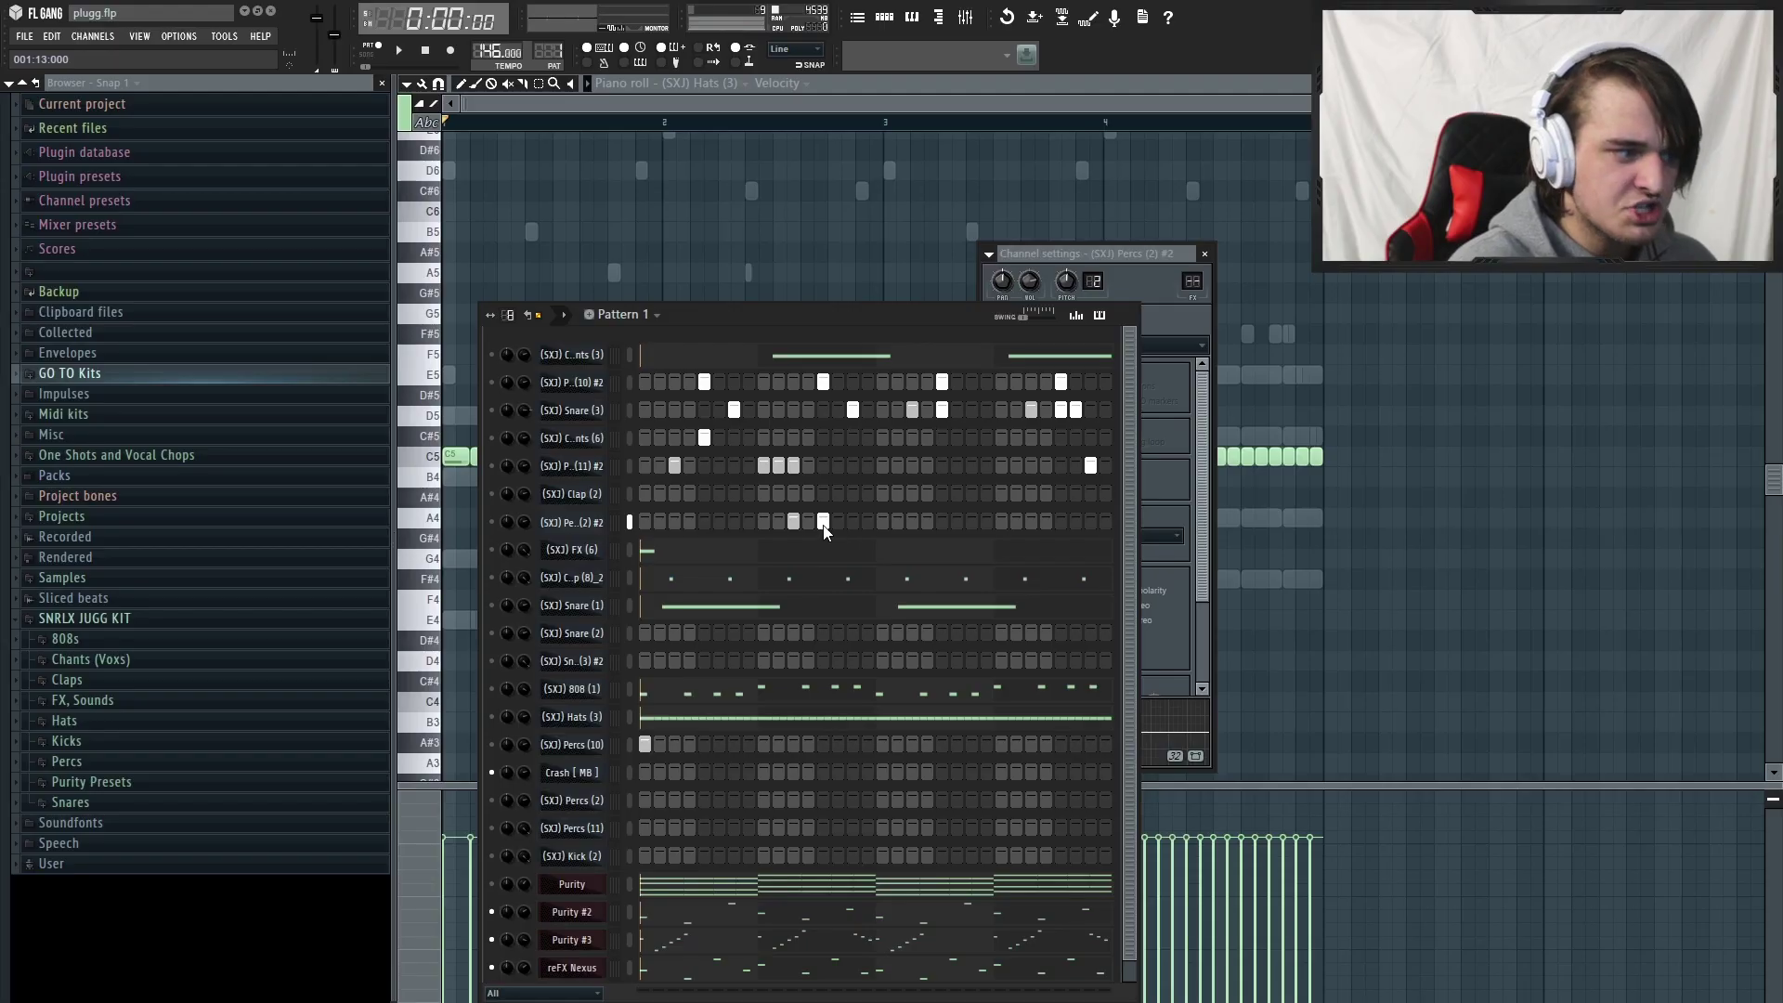
Show the Snare (3) channel's sample settings.
{"action": "left_click", "coordinate": [573, 409]}
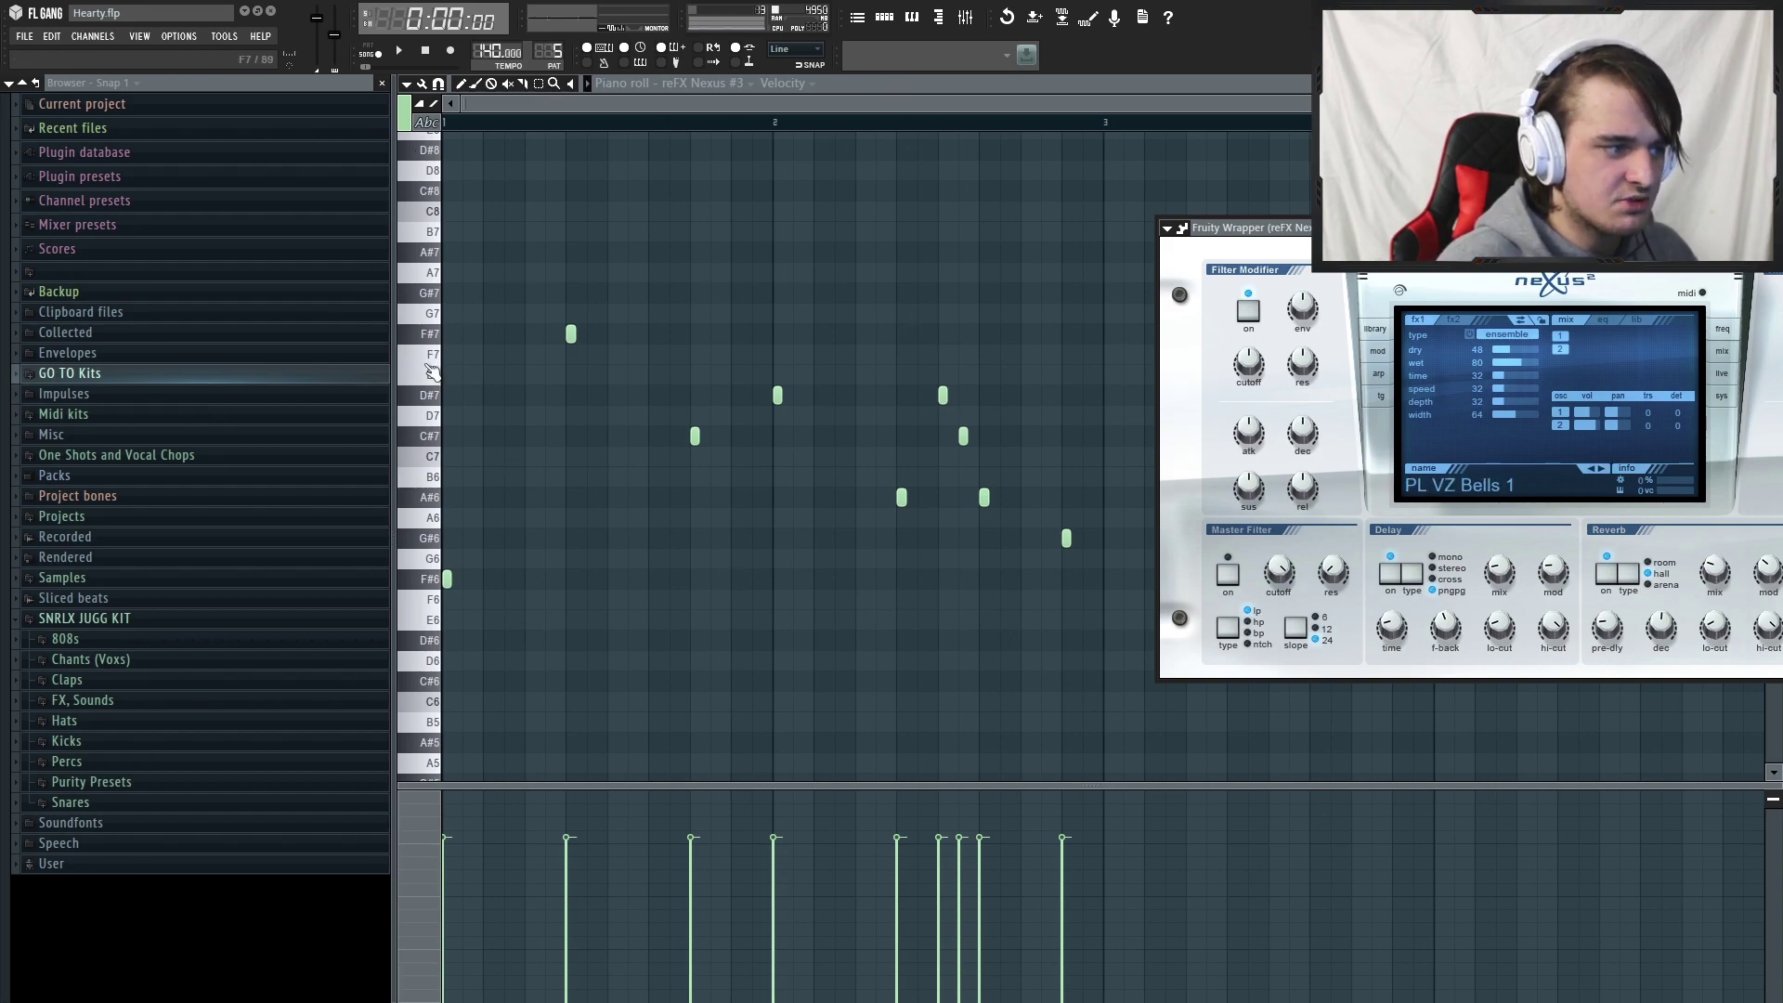
Play the song to hear the Nexus, Purity, hats, kick and 808 arrangement.
{"action": "key", "text": "space"}
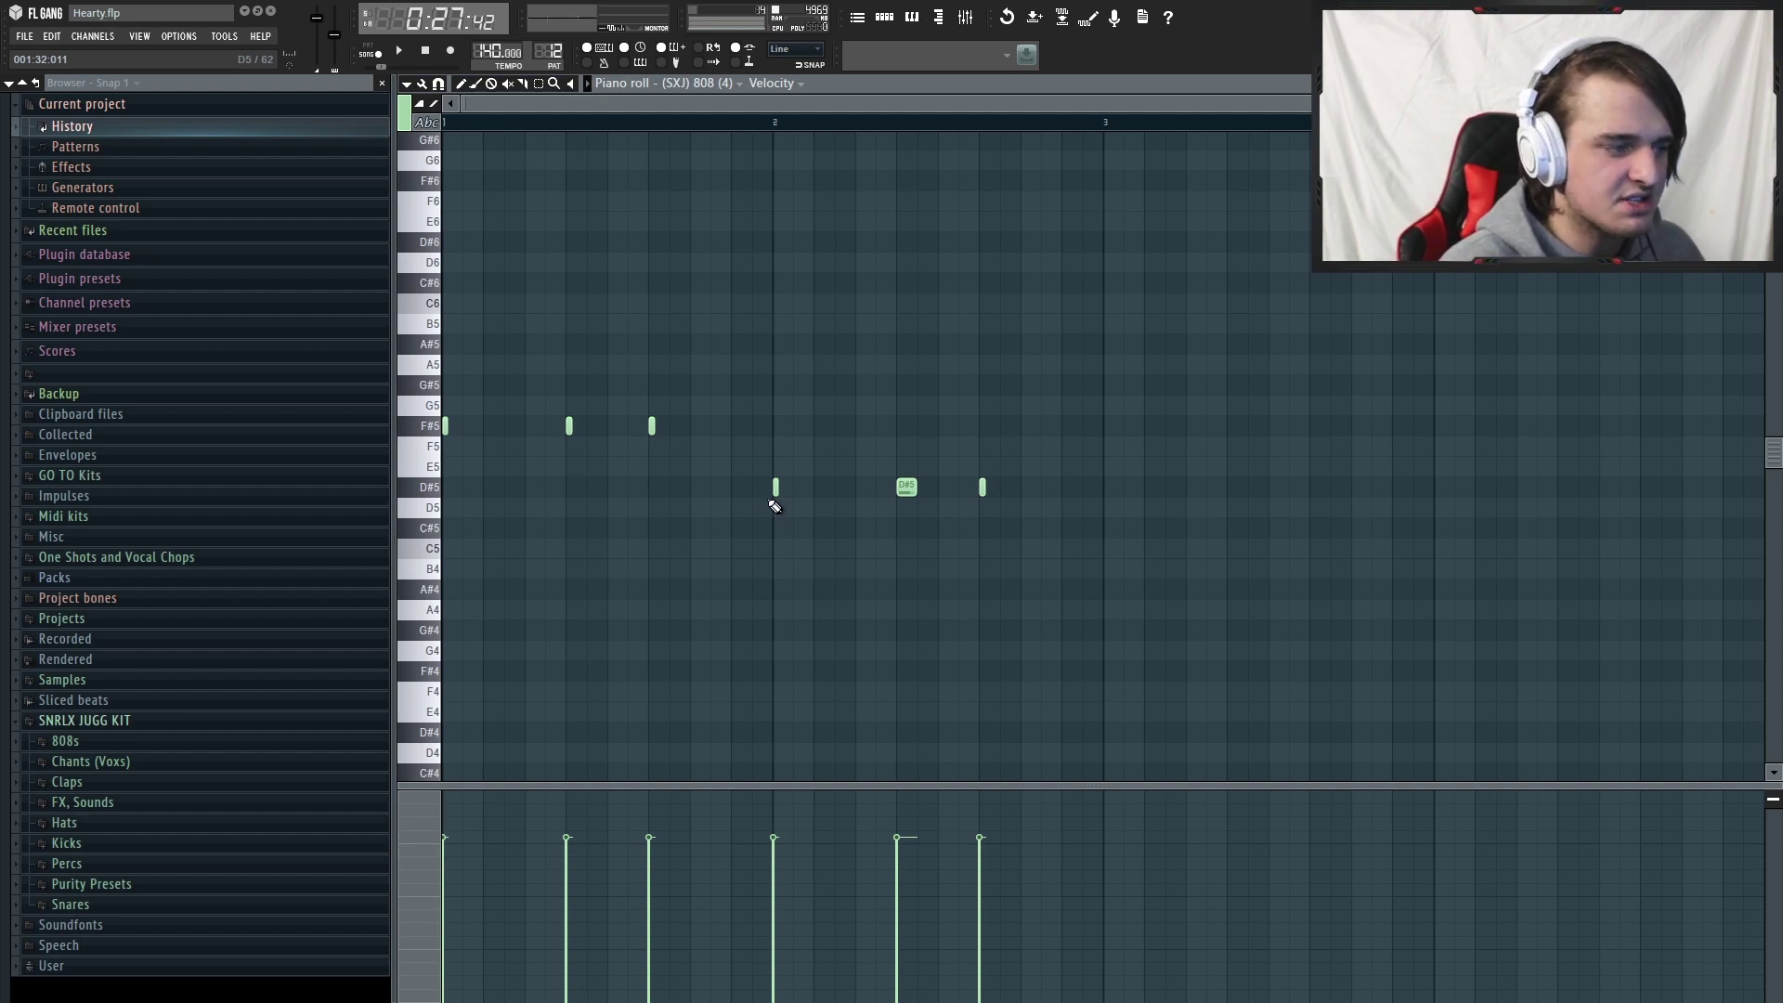
Switch the piano roll to the (SXJ) Kick (4) pattern to compare with the 808 timing.
{"action": "key", "text": "Up"}
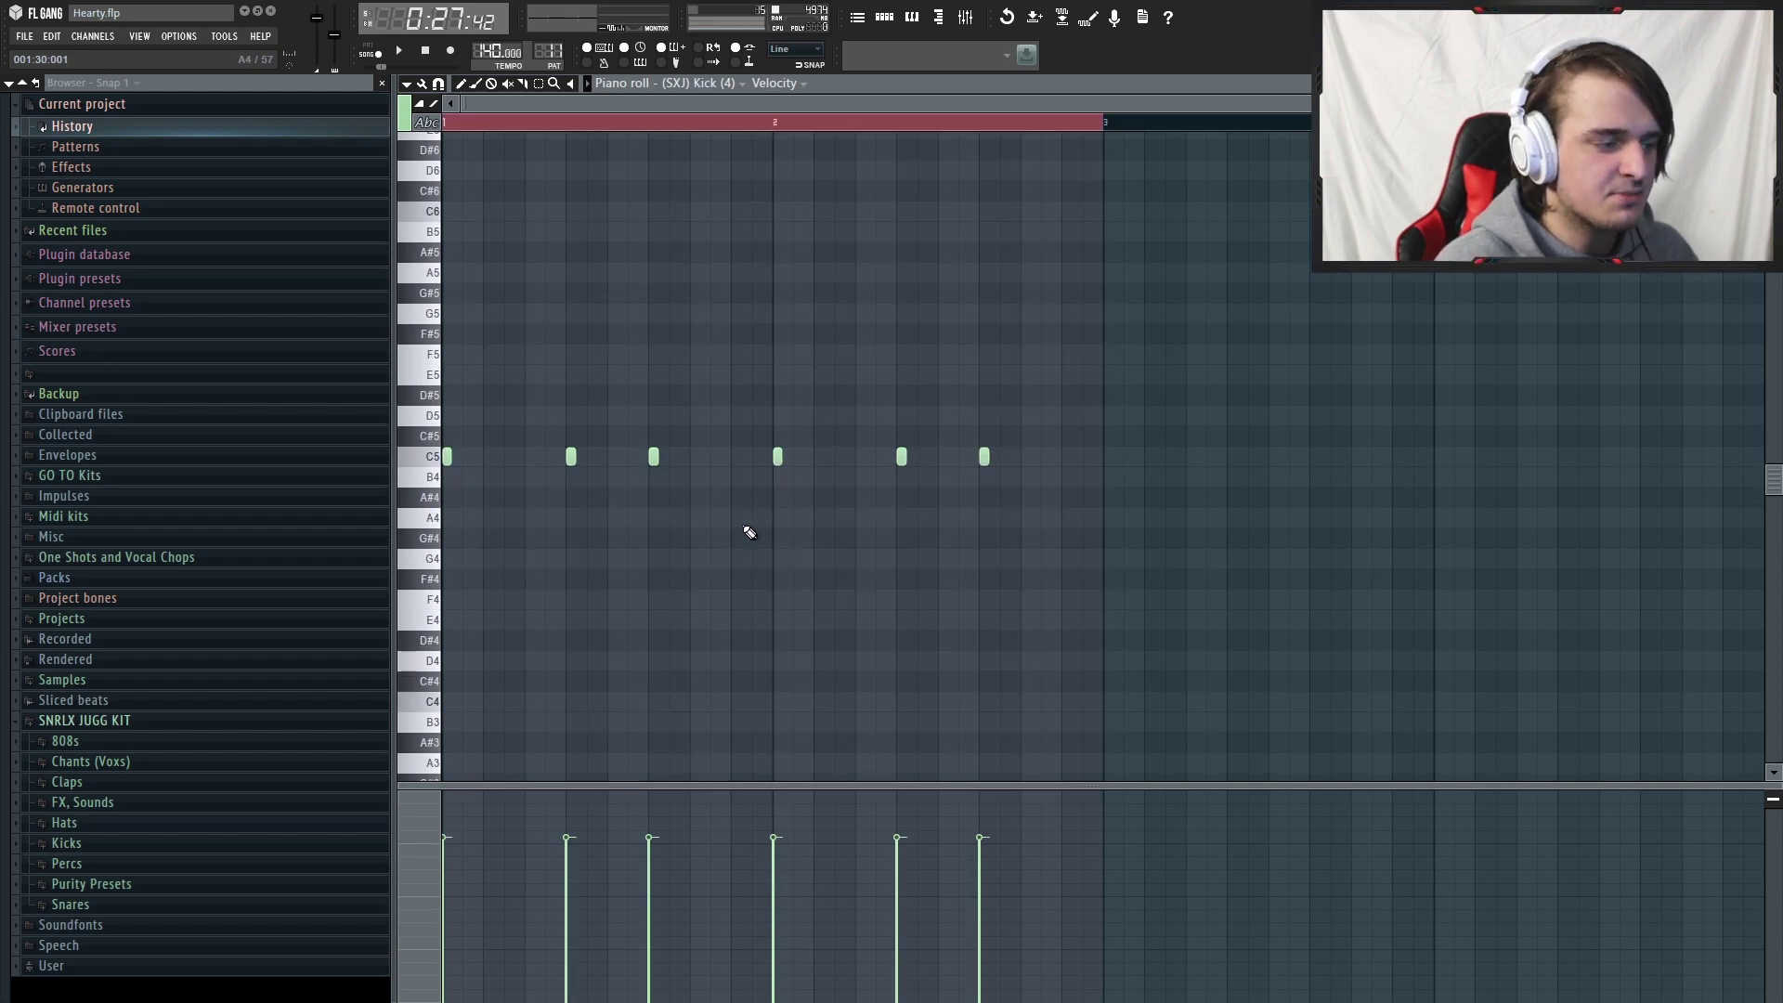